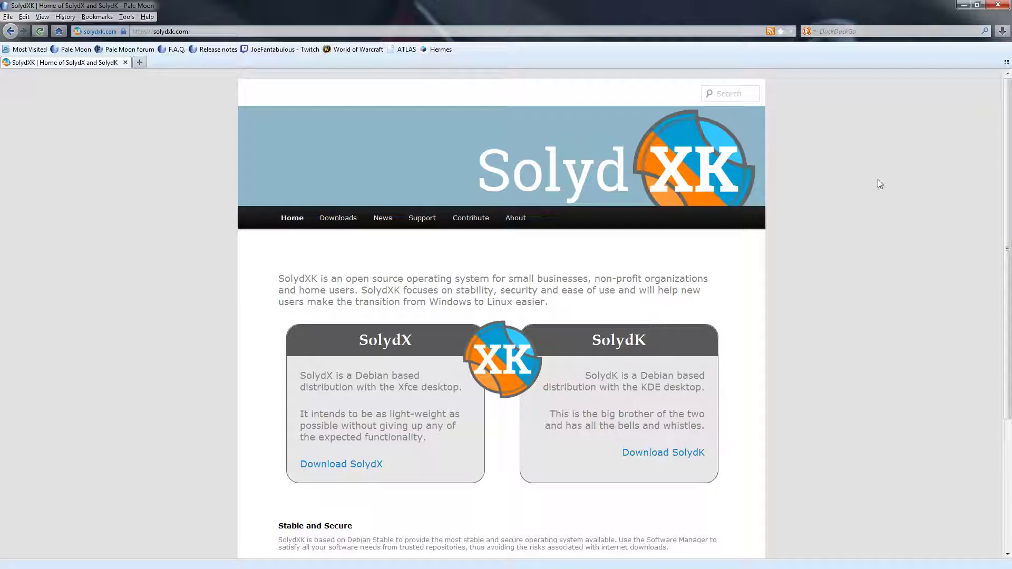
- Close the browser and start a new VirtualBox virtual machine named crios with the type Linux
click(1006, 5)
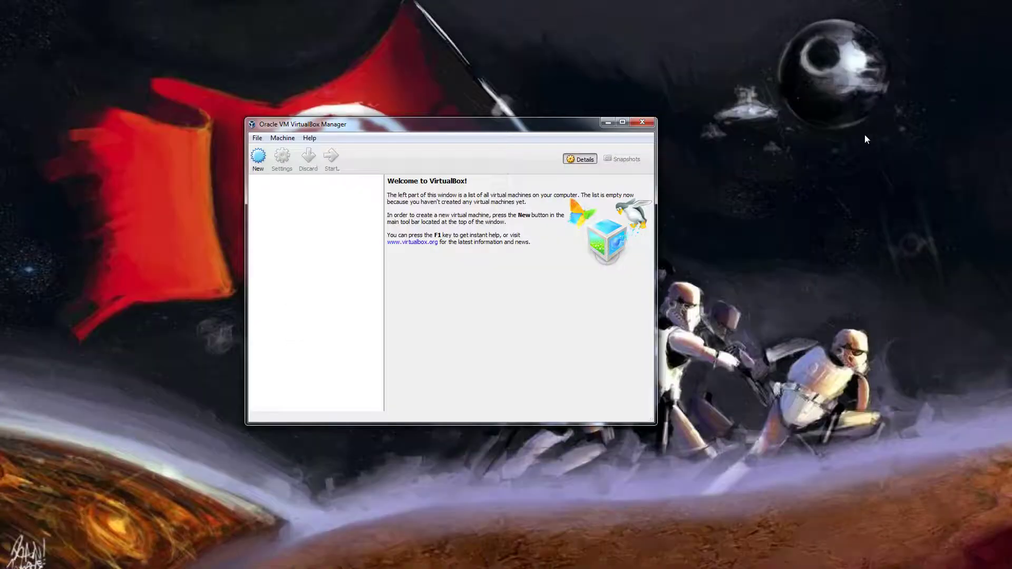
click(257, 158)
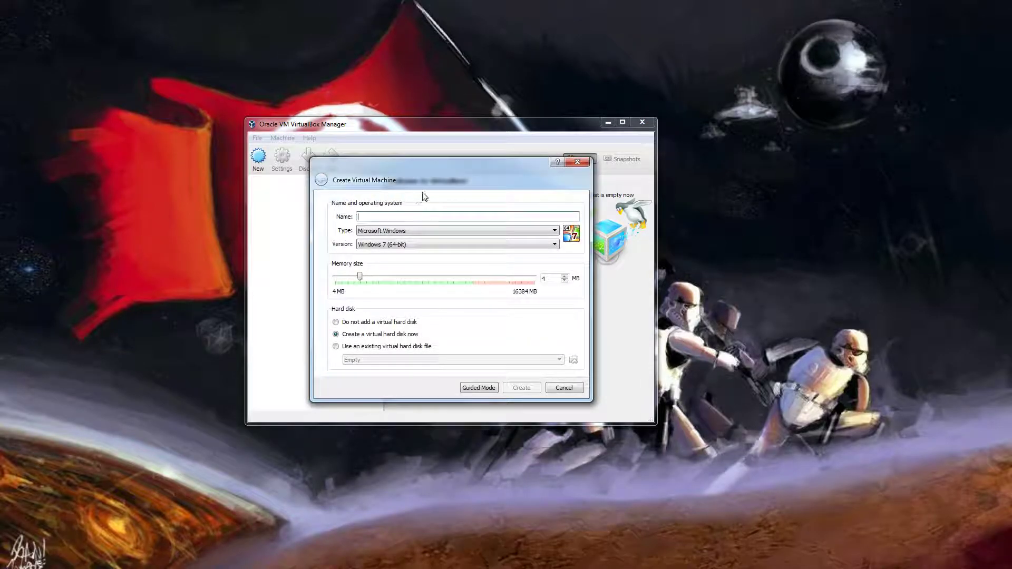
text(crios)
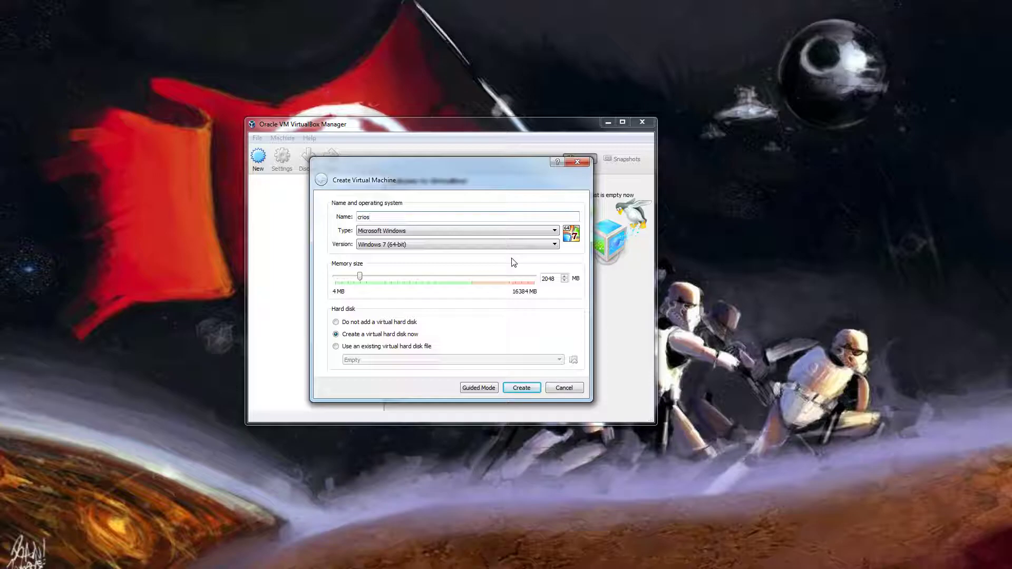
click(519, 230)
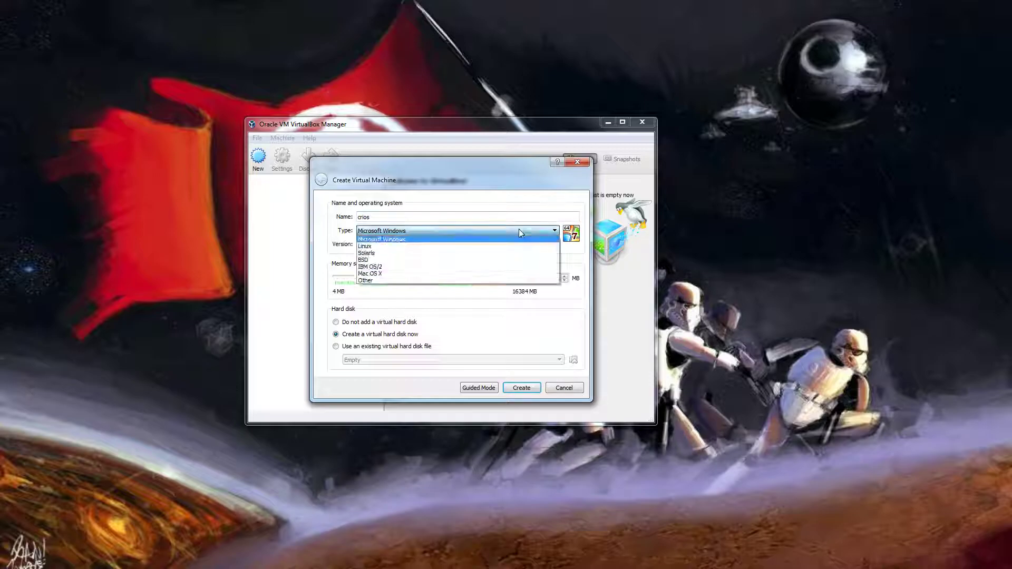
click(506, 247)
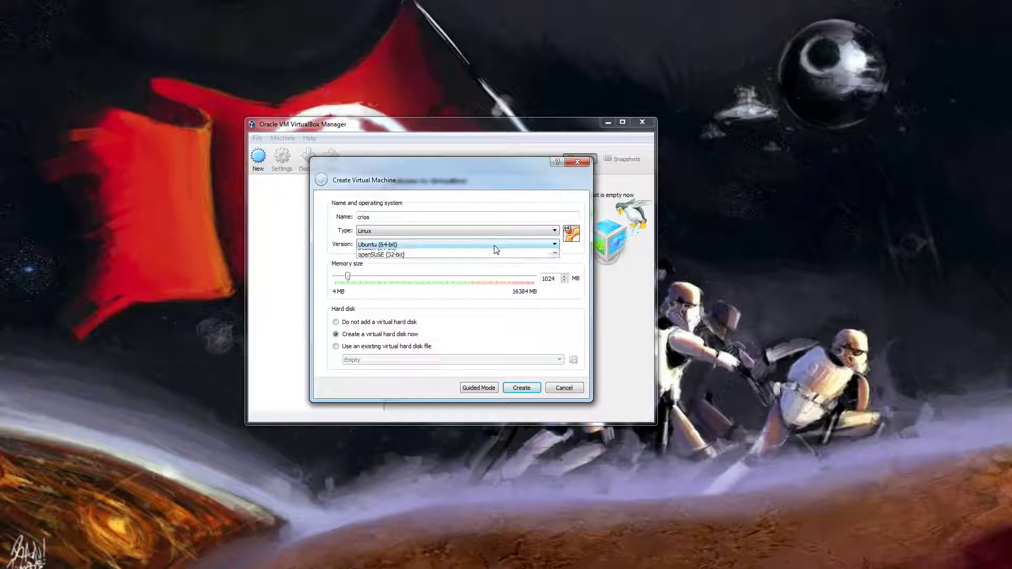
- Set the new machine's version to Debian (64-bit) and its memory to 4096 MB, continuing to the virtual hard disk creation
click(497, 246)
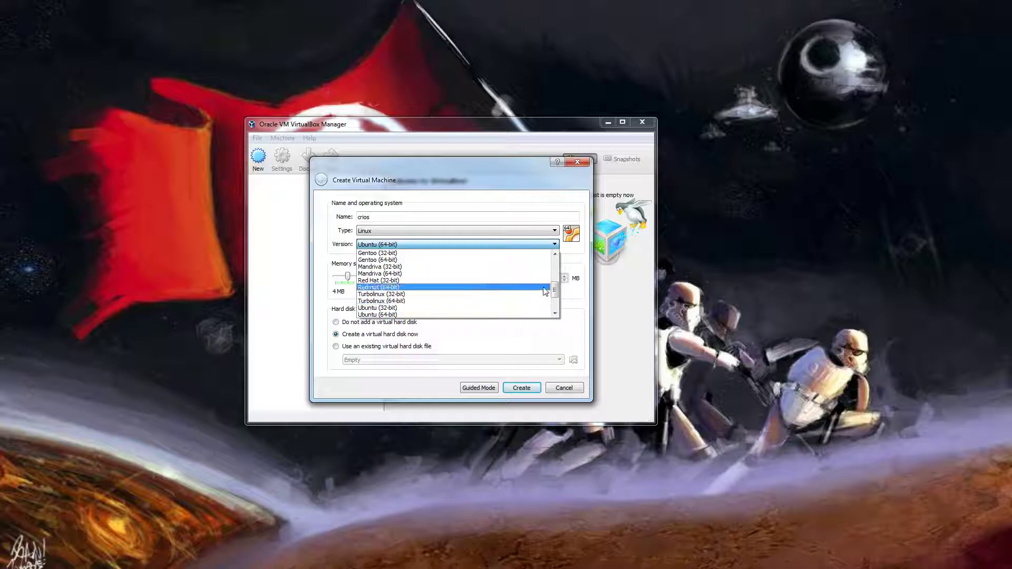
drag(558, 285, 558, 305)
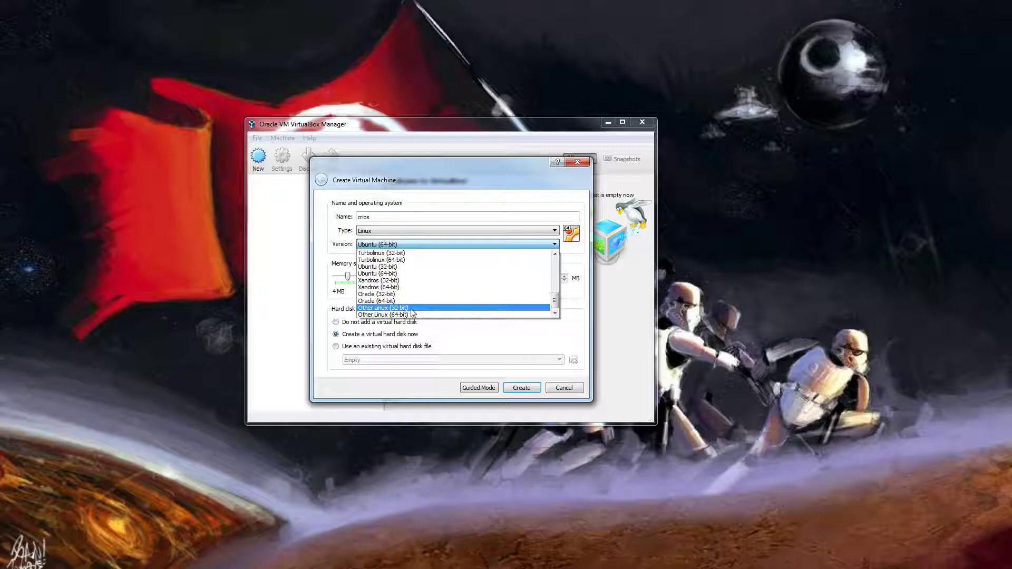
drag(557, 294, 559, 266)
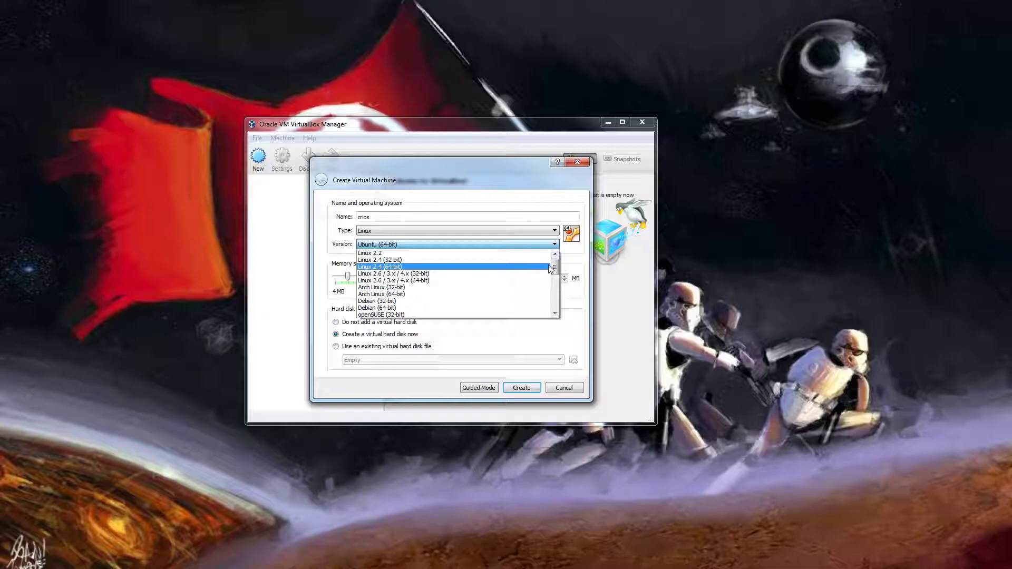
drag(554, 268, 556, 275)
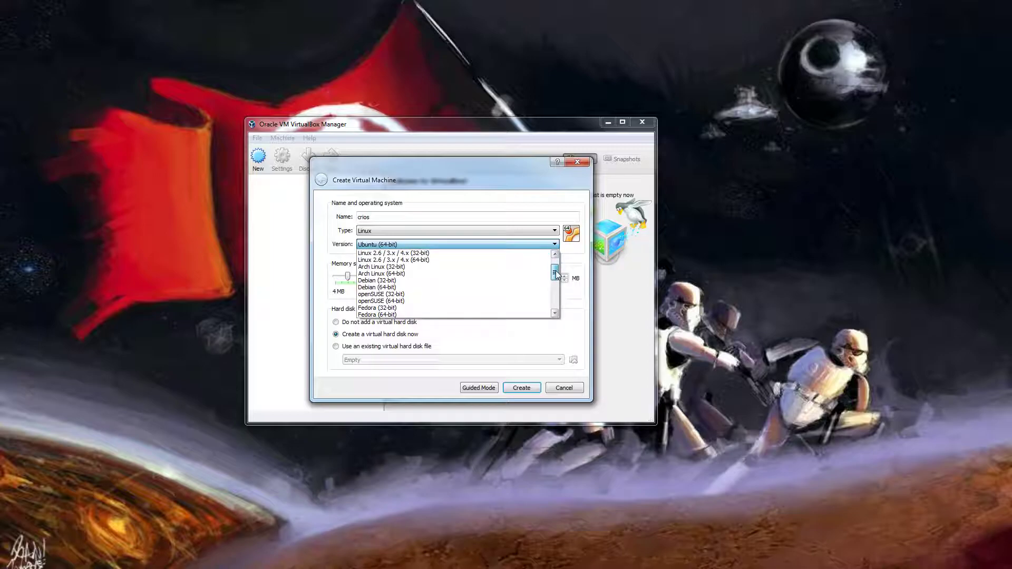
click(466, 288)
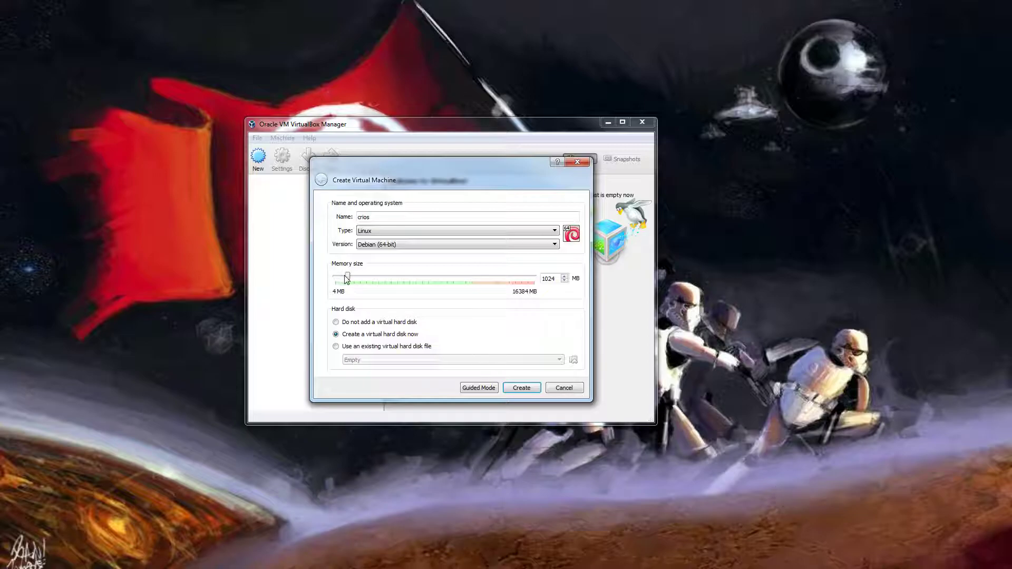
drag(348, 278, 385, 278)
click(529, 389)
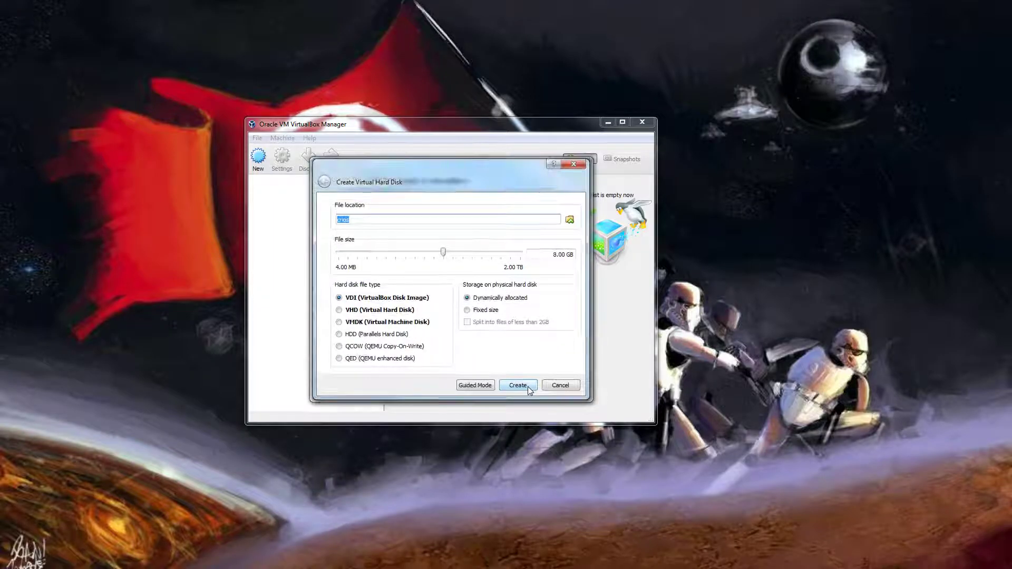
- Set the virtual hard disk's file location to crios.vdi in the VMs\crios folder on Recording Drive (F:)
click(573, 223)
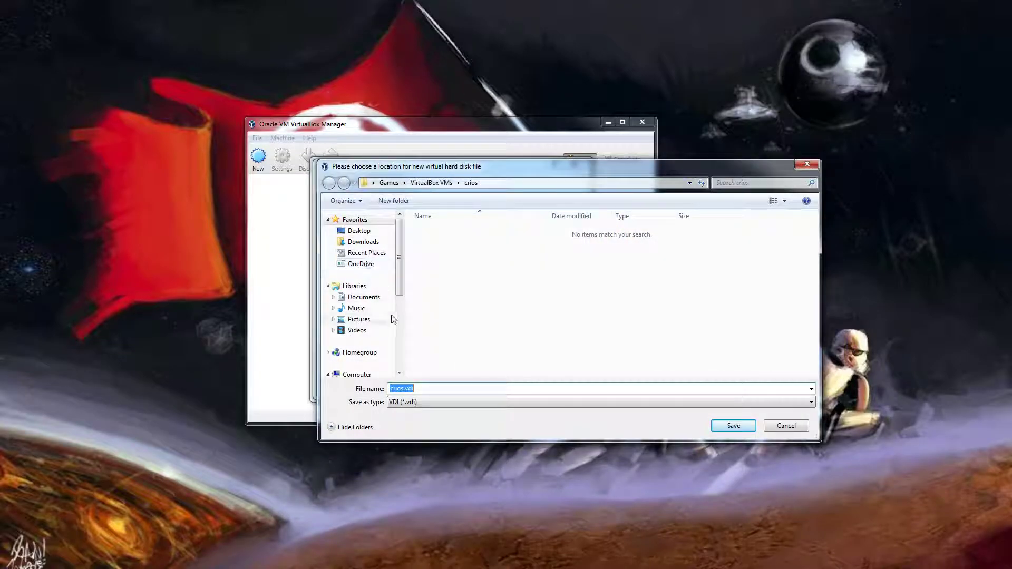
drag(401, 280, 406, 336)
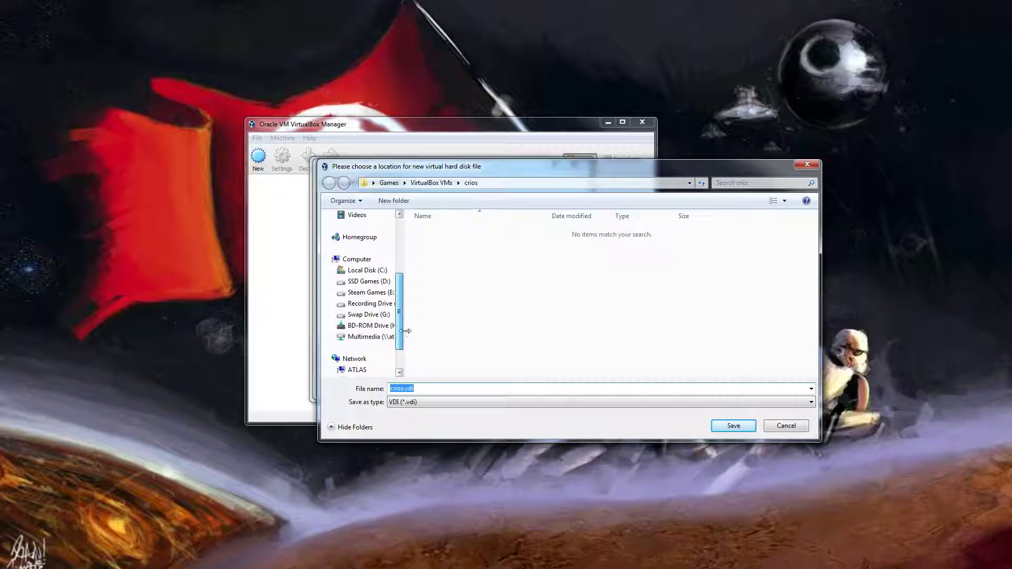
click(375, 305)
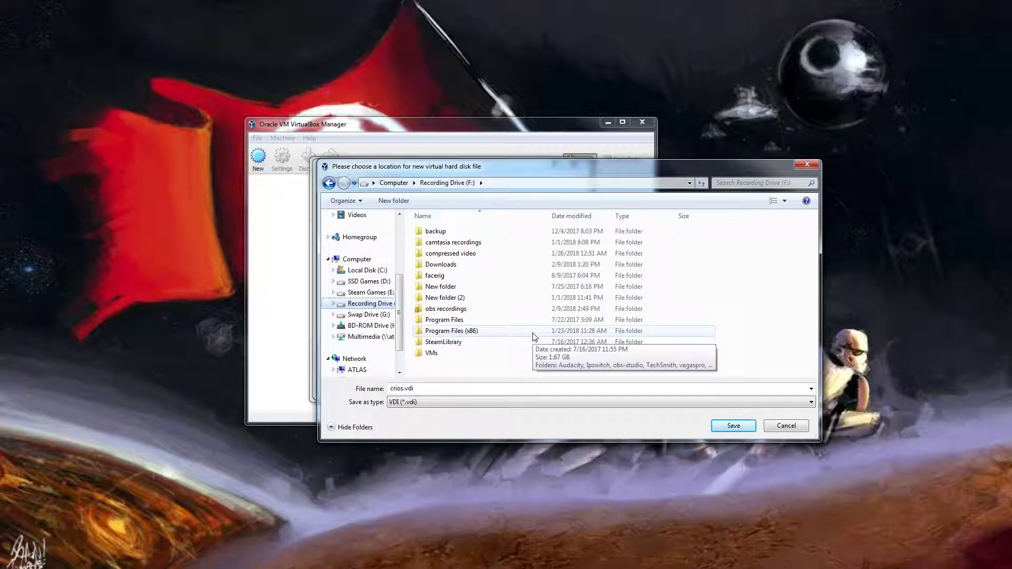
double_click(437, 354)
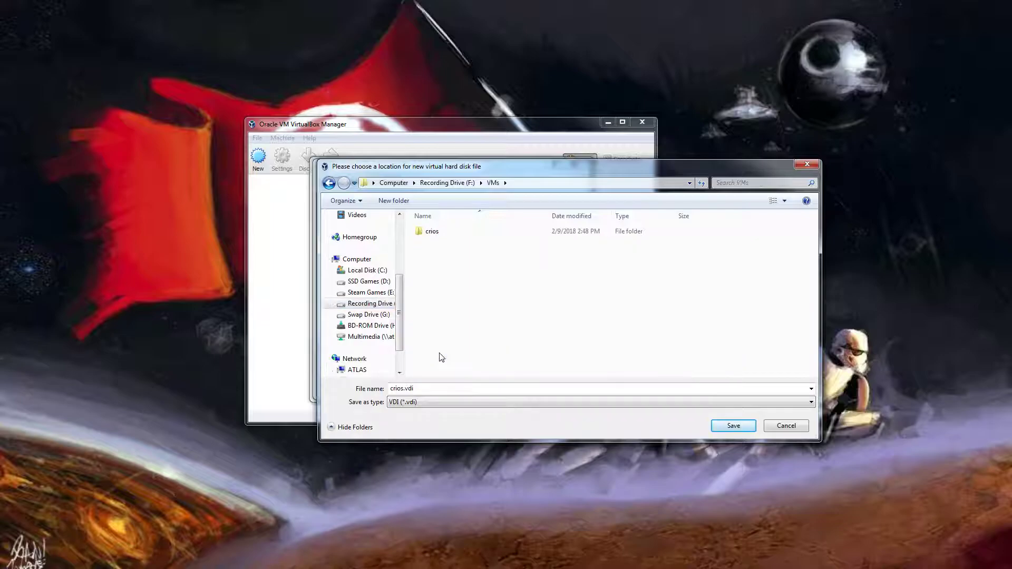
double_click(431, 235)
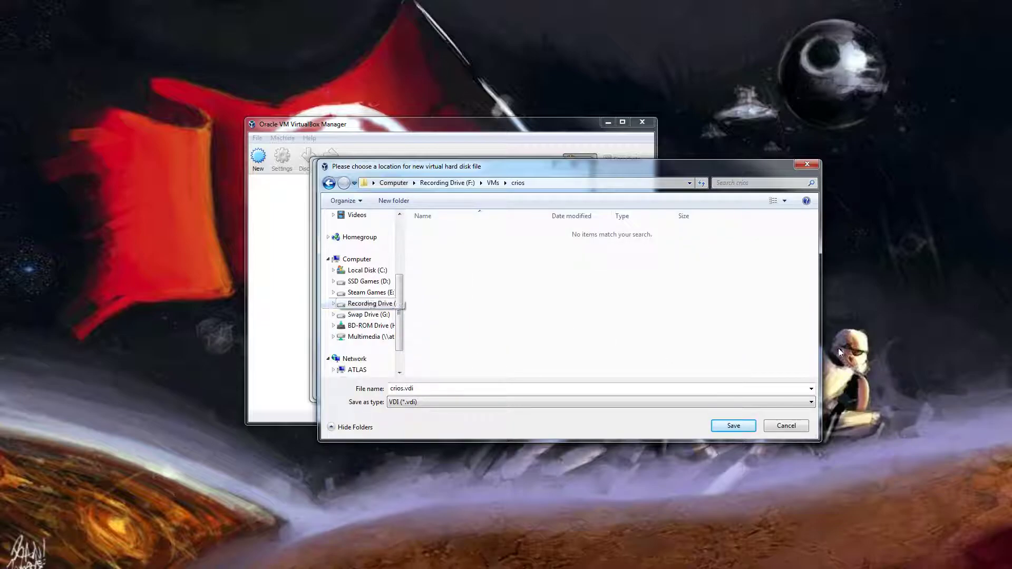
click(740, 425)
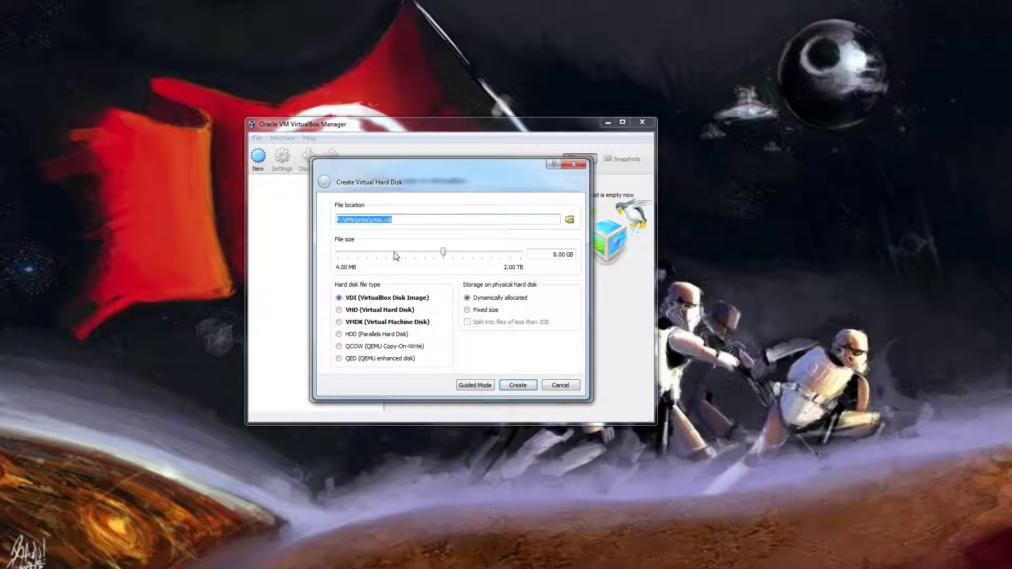
- Set the virtual hard disk size to about 30 GB and create the dynamically allocated VDI disk
mouse_move(444, 255)
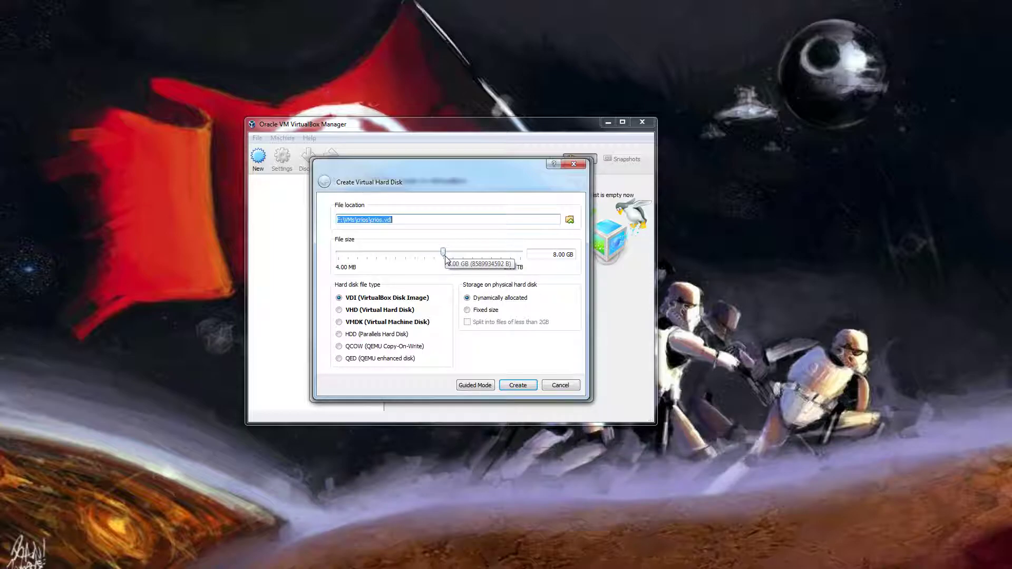
drag(446, 257, 461, 258)
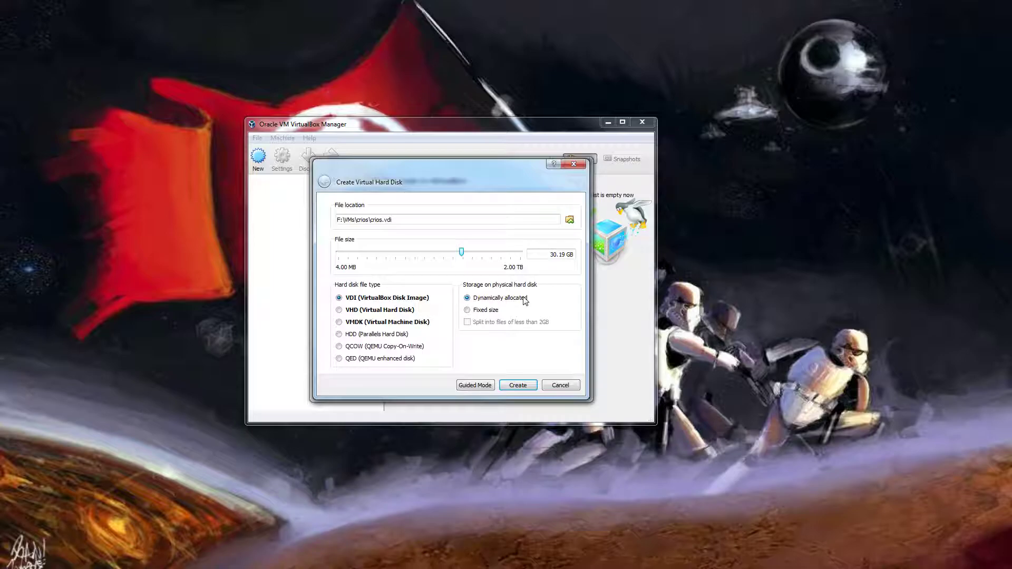
click(511, 389)
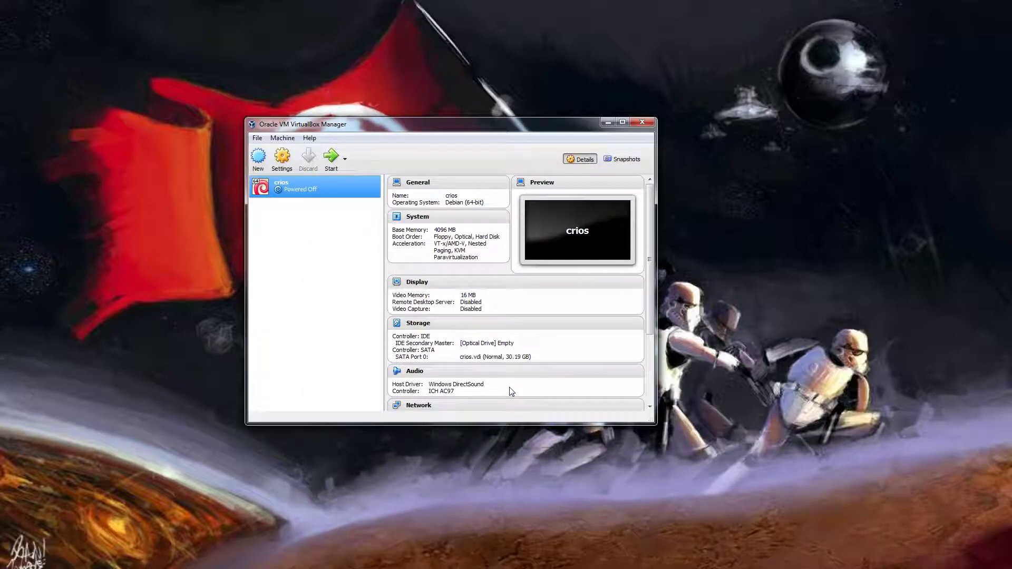
- In the crios machine's system settings, assign 2 processors and enable PAE/NX
right_click(326, 197)
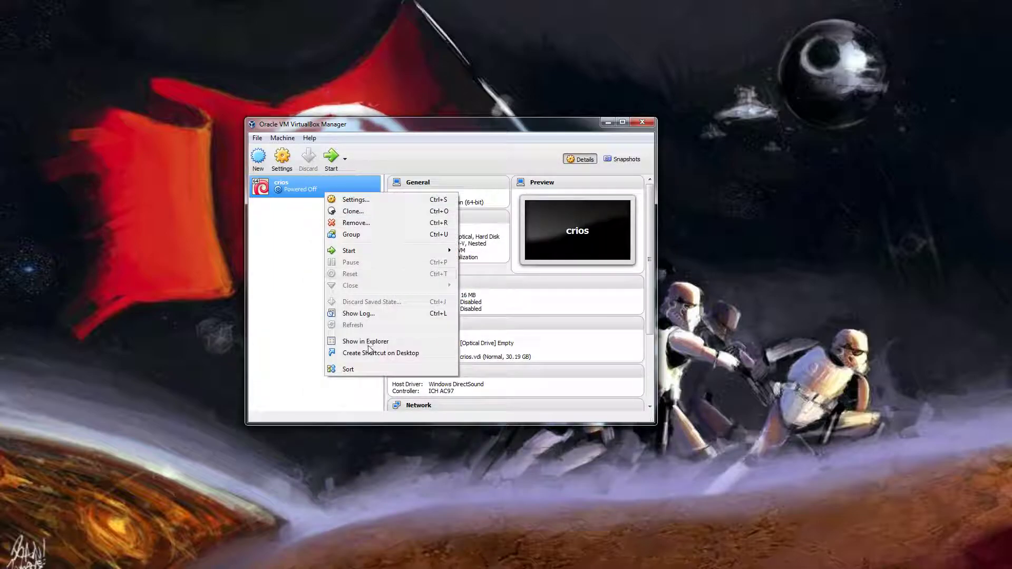
click(356, 201)
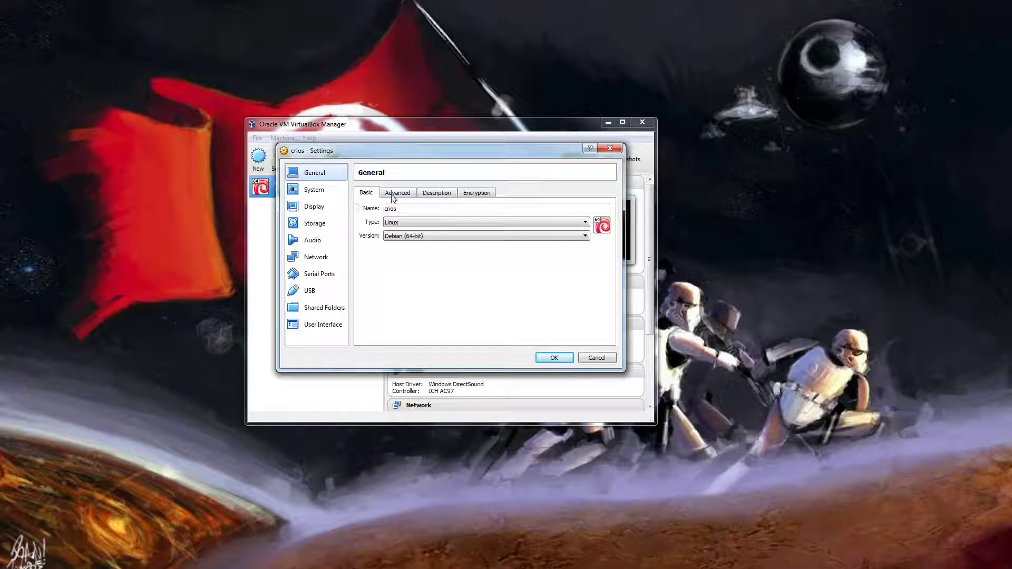
click(396, 193)
click(426, 193)
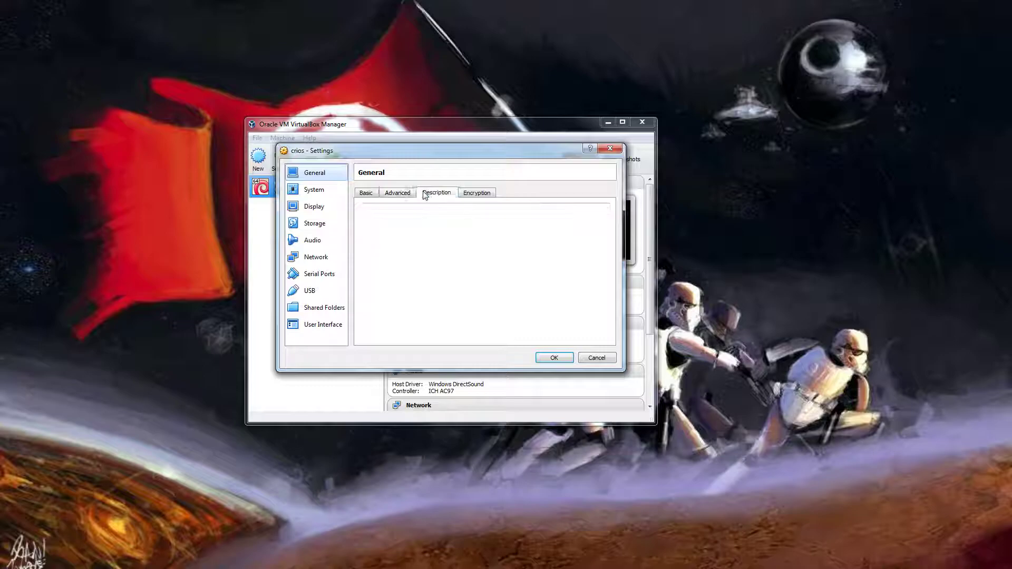
click(469, 196)
click(327, 189)
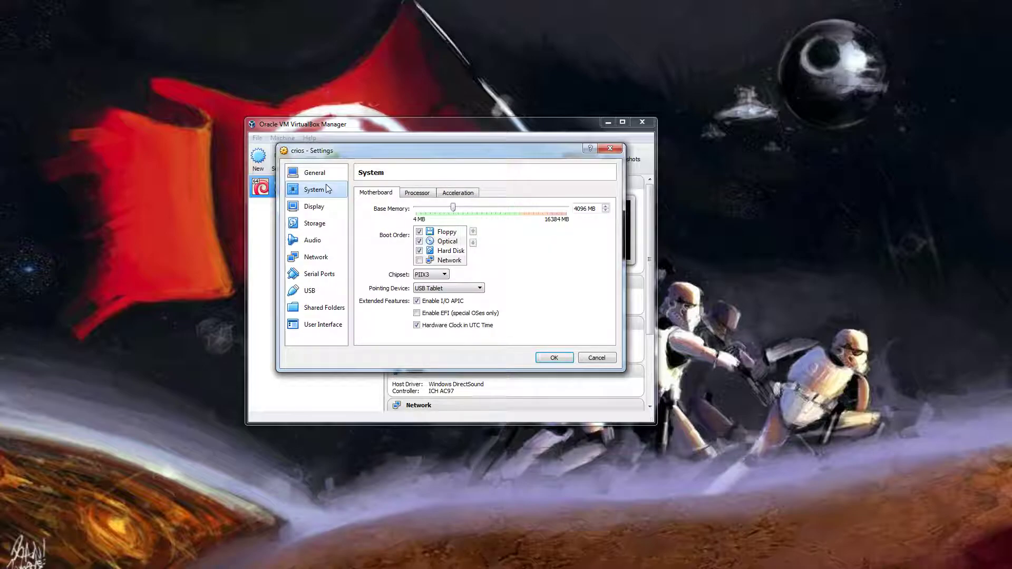
click(417, 193)
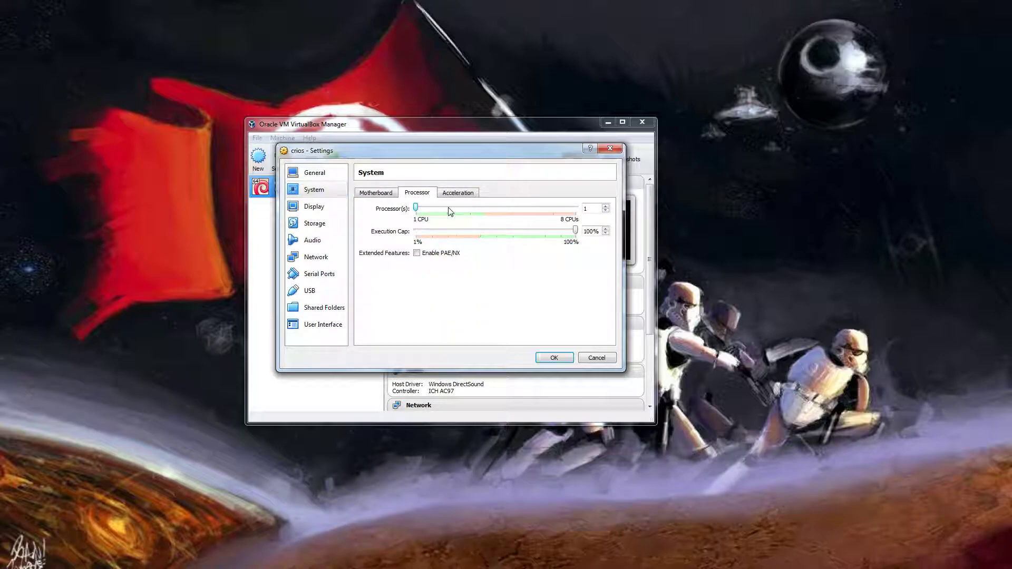
click(441, 211)
click(462, 194)
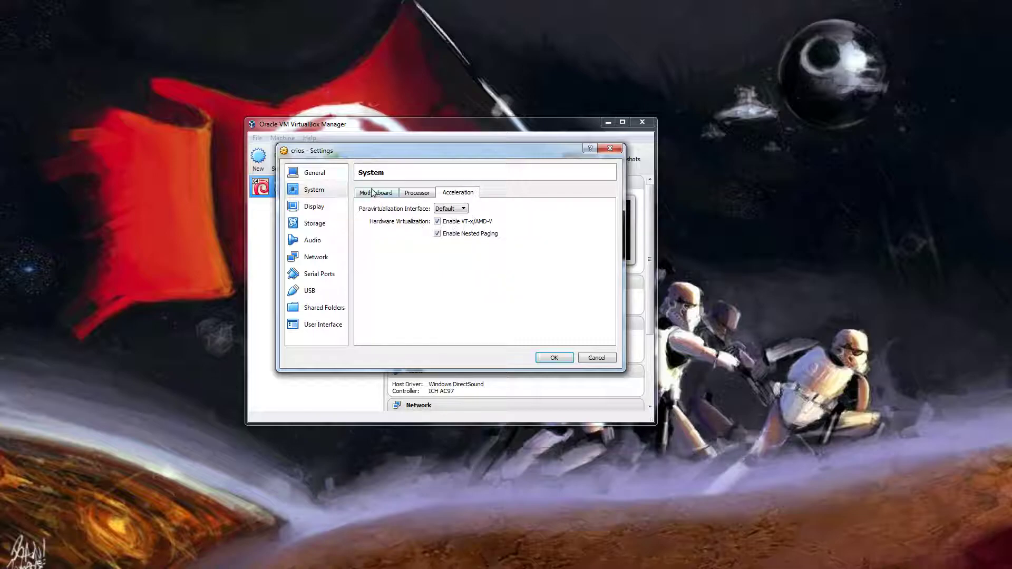
- Raise the crios machine's video memory to 80 MB and review its remote display and video capture settings
click(307, 205)
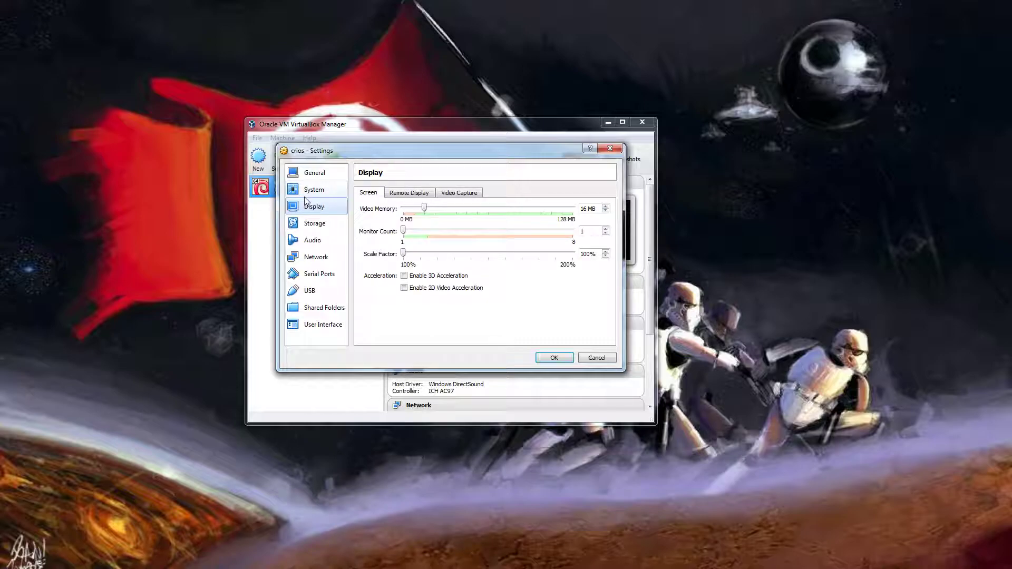
drag(424, 209, 508, 211)
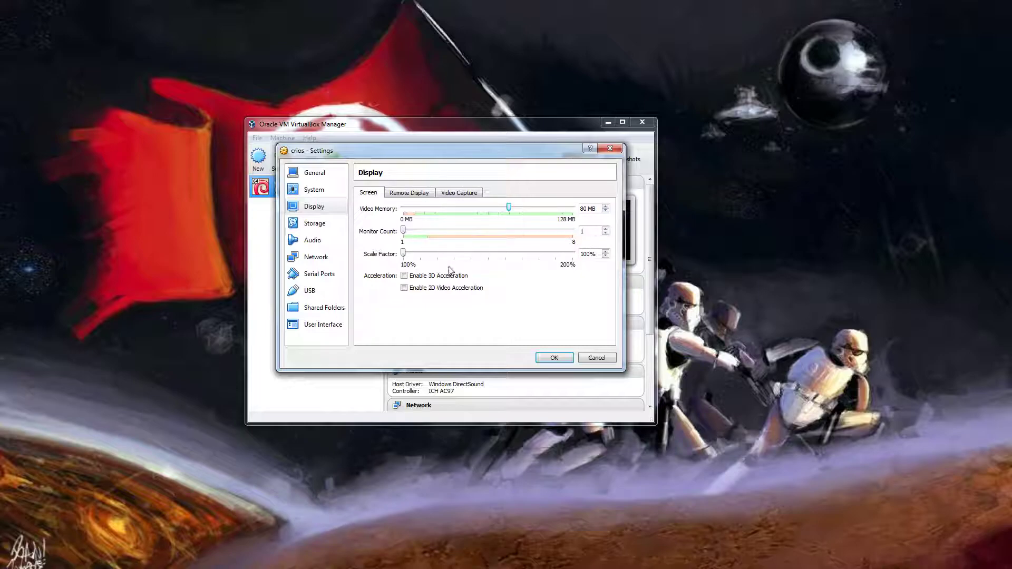
click(405, 192)
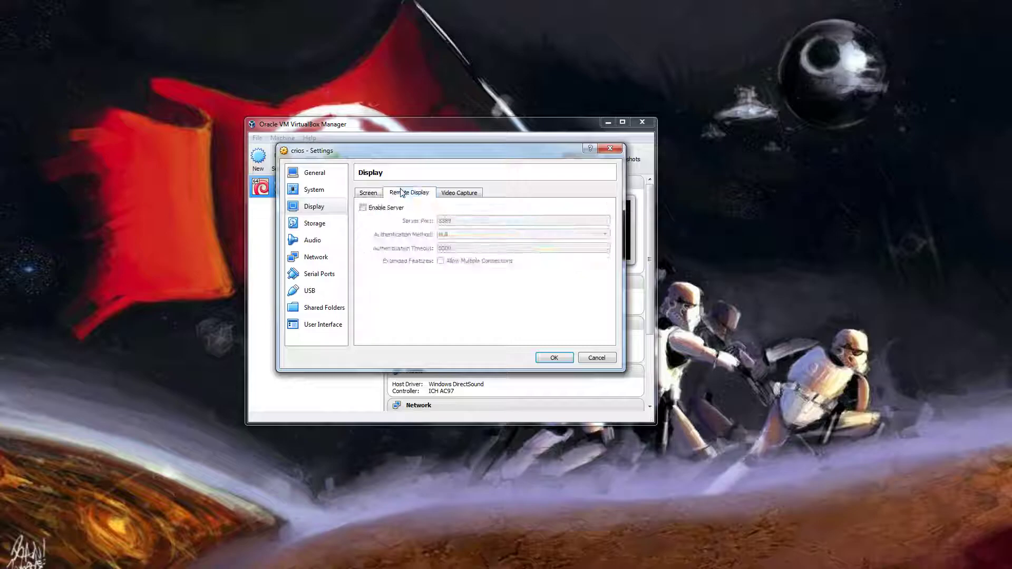
click(469, 194)
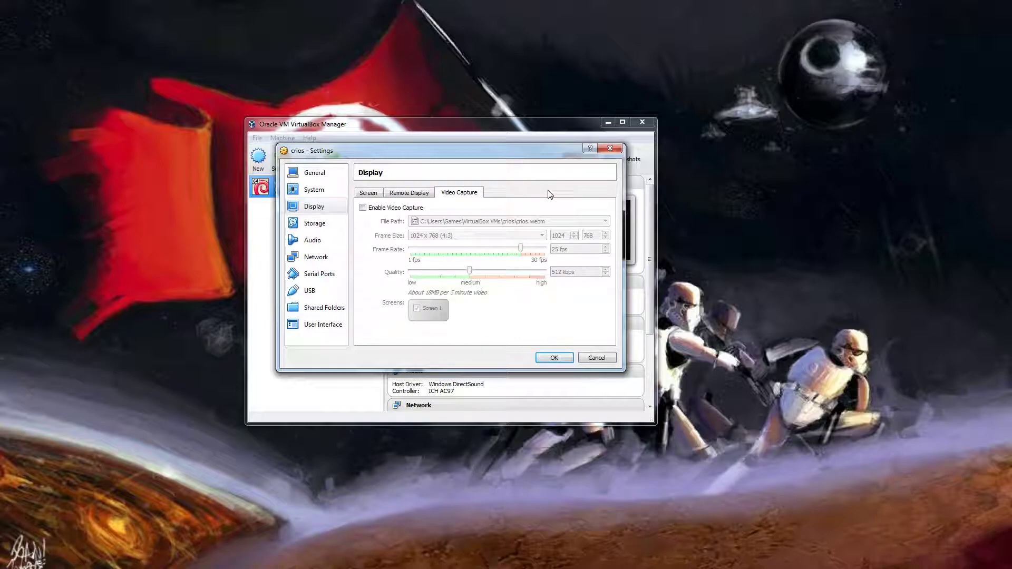
- Load solydk64_201501.iso into the empty IDE optical drive of the crios machine and save the settings
click(326, 223)
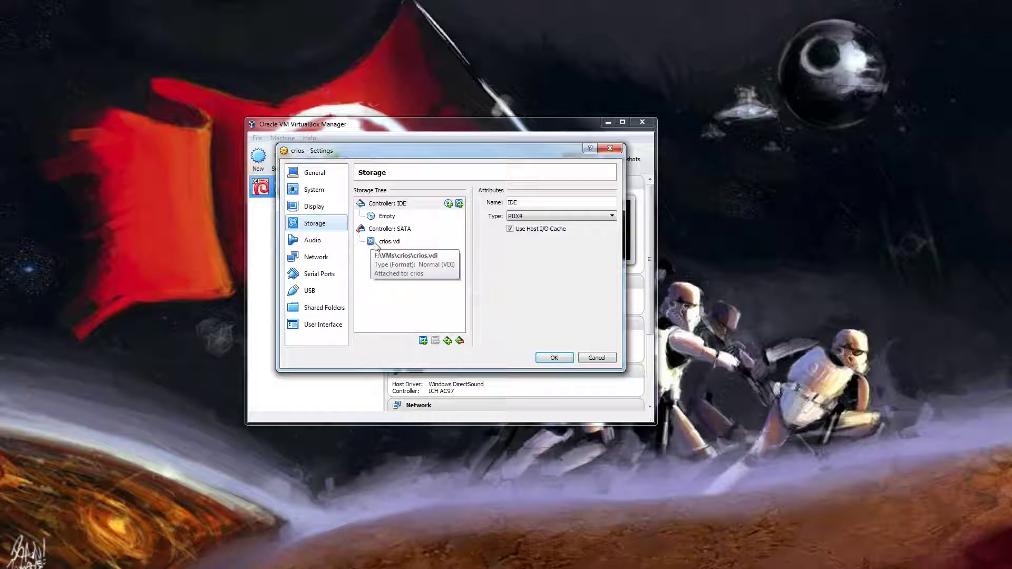
click(383, 218)
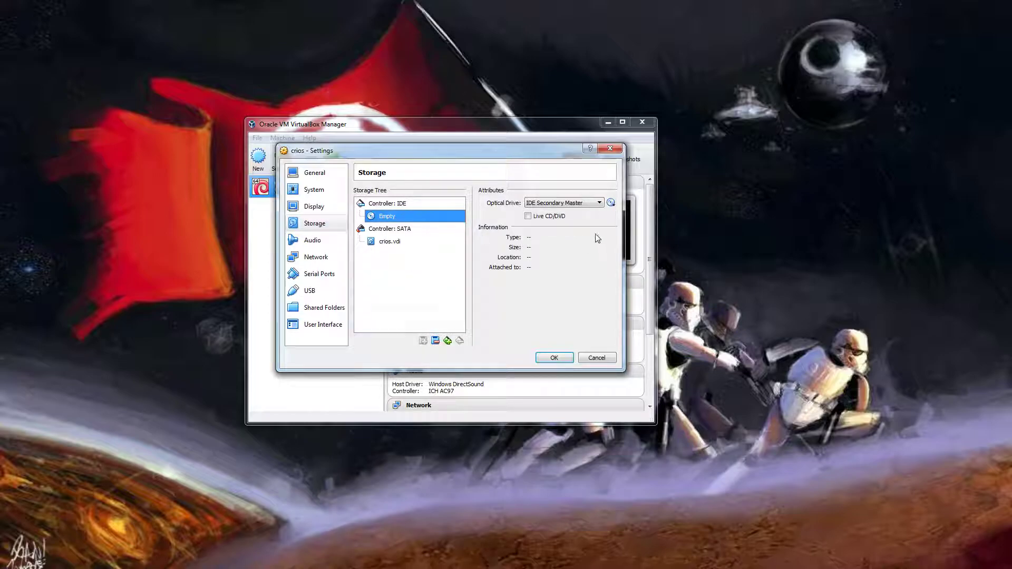
click(611, 203)
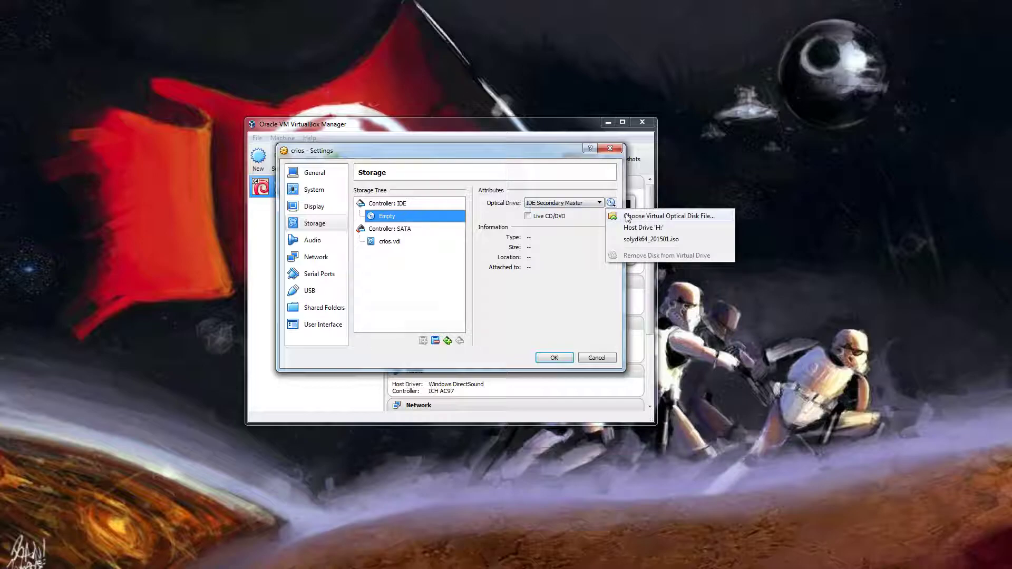
click(662, 244)
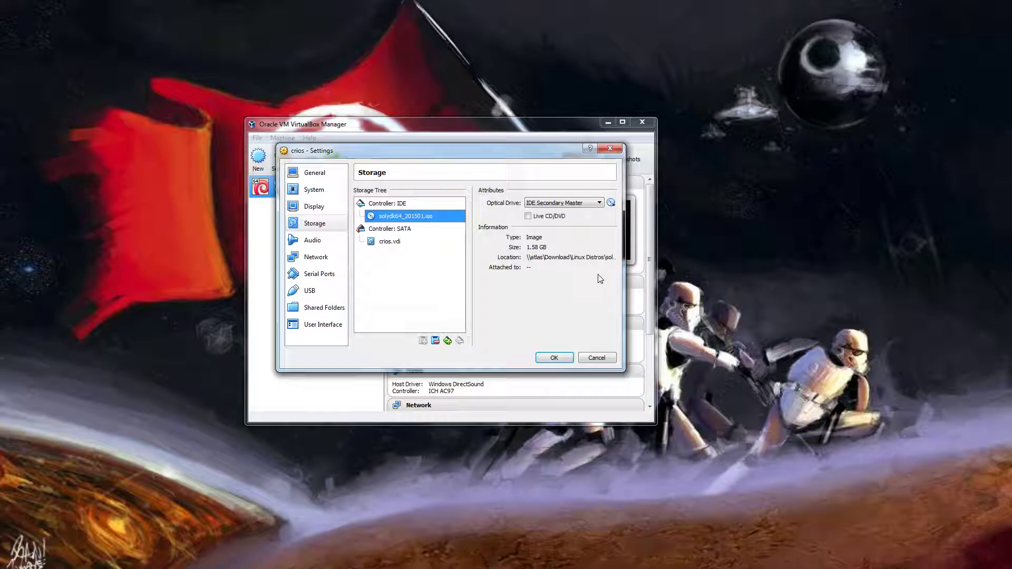
click(551, 359)
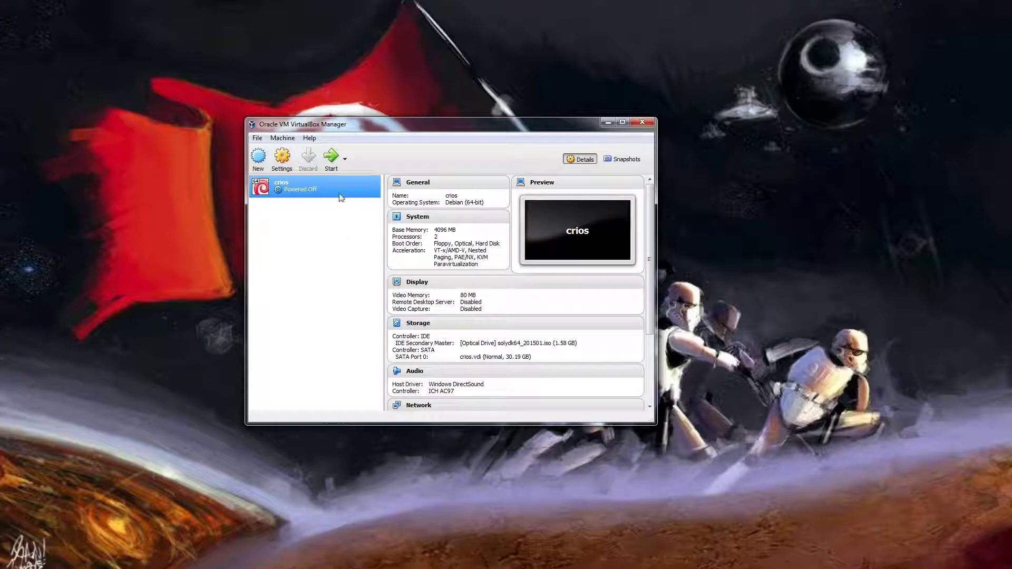
- Start the crios machine, arrange its window in front of the manager window, and dismiss the keyboard auto-capture notice
click(332, 159)
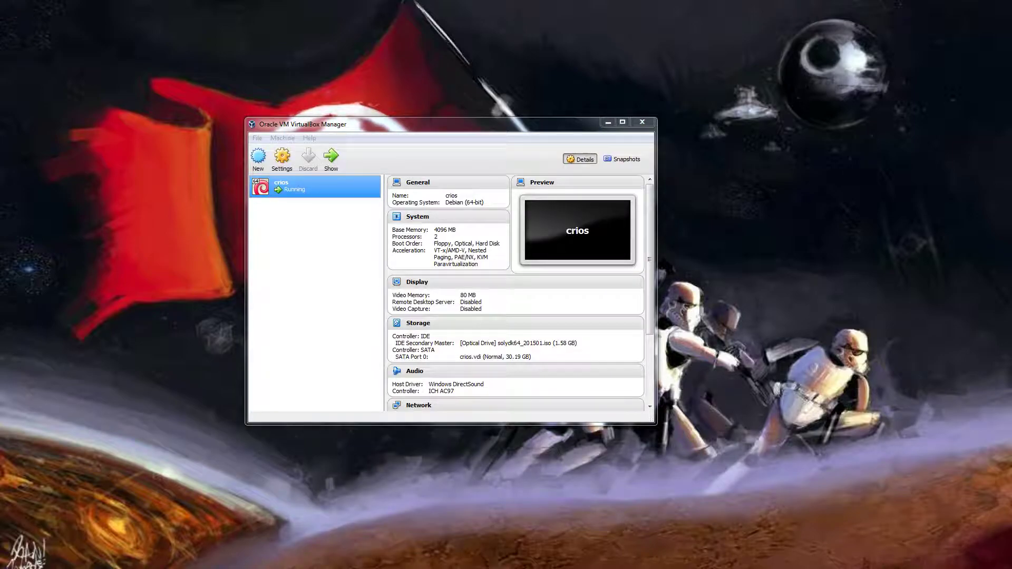
drag(1011, 140, 666, 133)
drag(514, 129, 463, 130)
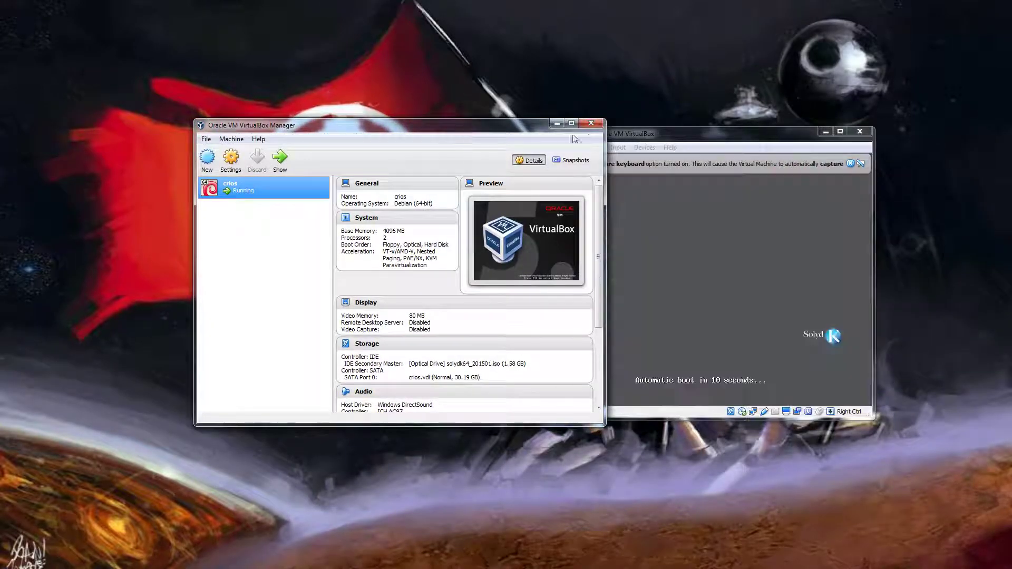
click(680, 132)
drag(690, 137, 466, 80)
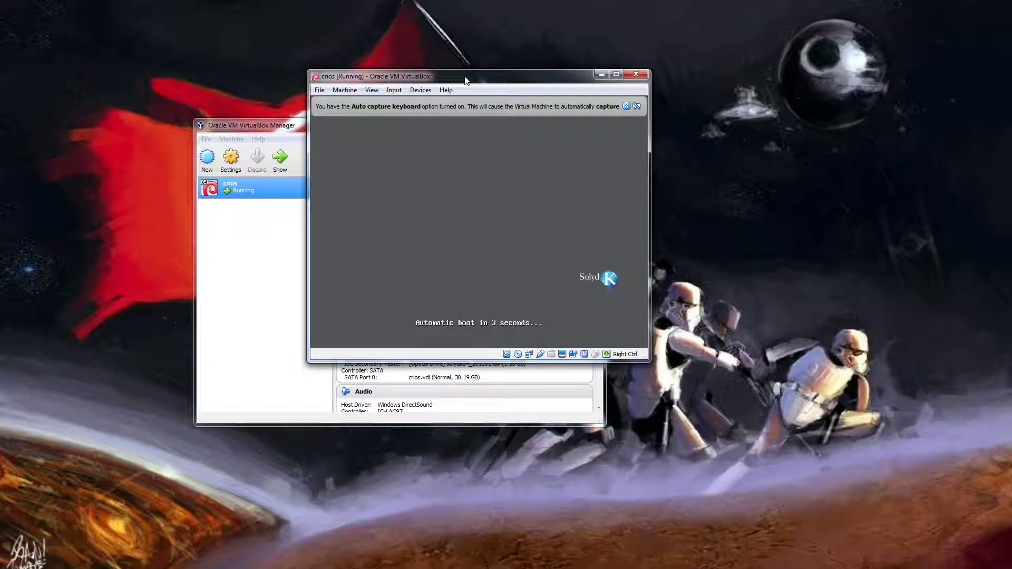
click(627, 107)
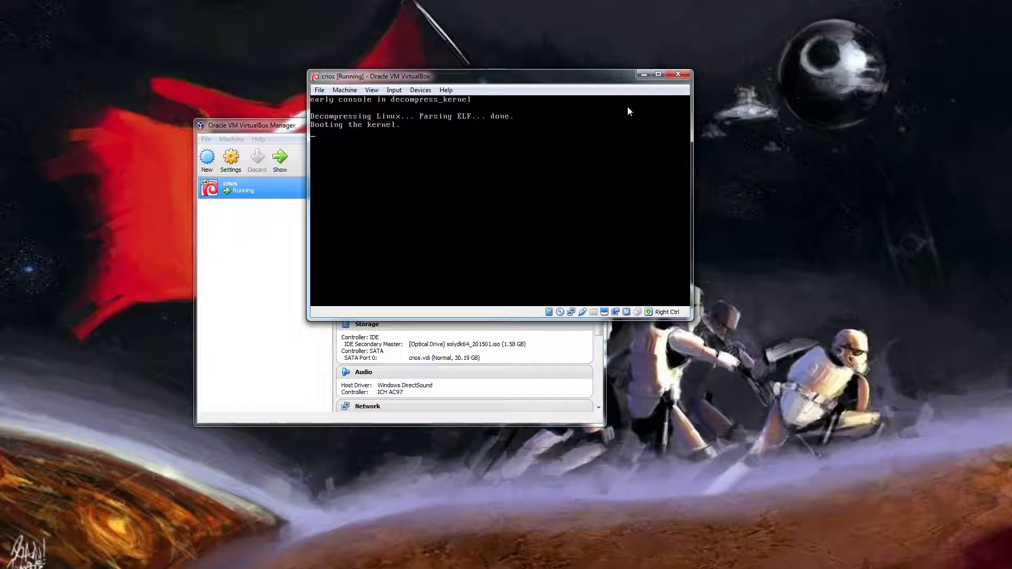
- Switch the crios machine to full-screen mode and dismiss the mouse pointer integration notice
click(366, 91)
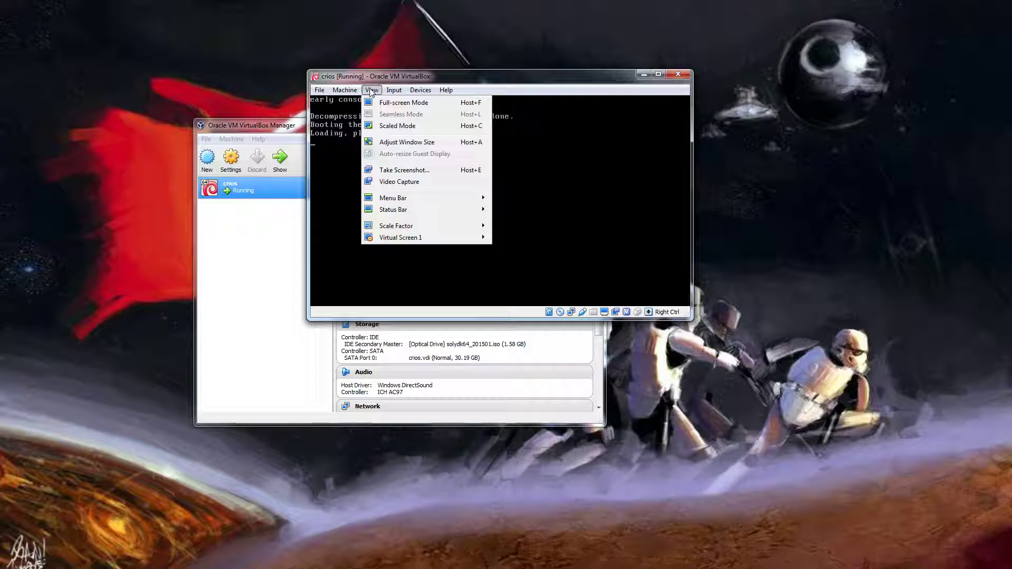
click(377, 103)
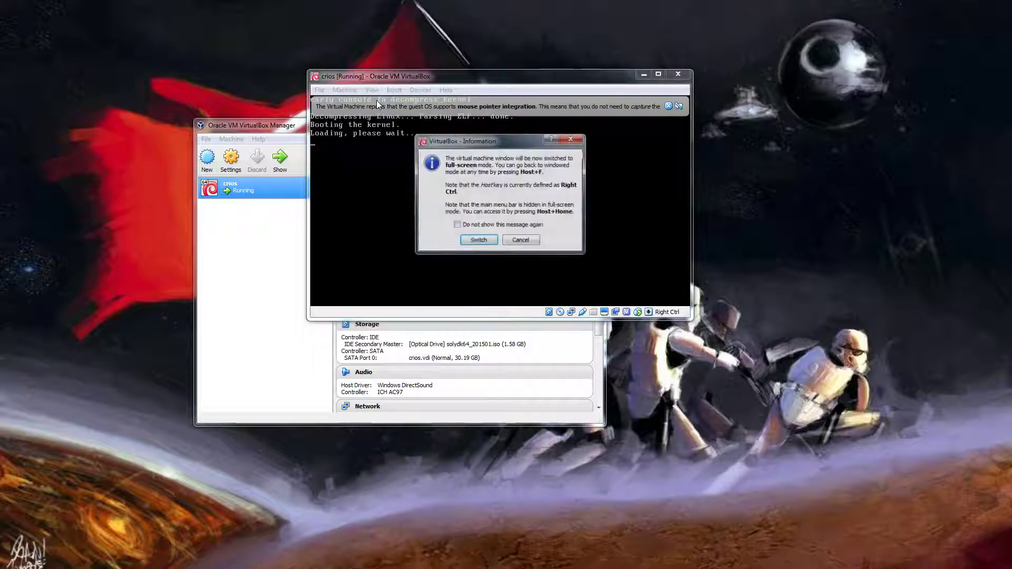
click(480, 241)
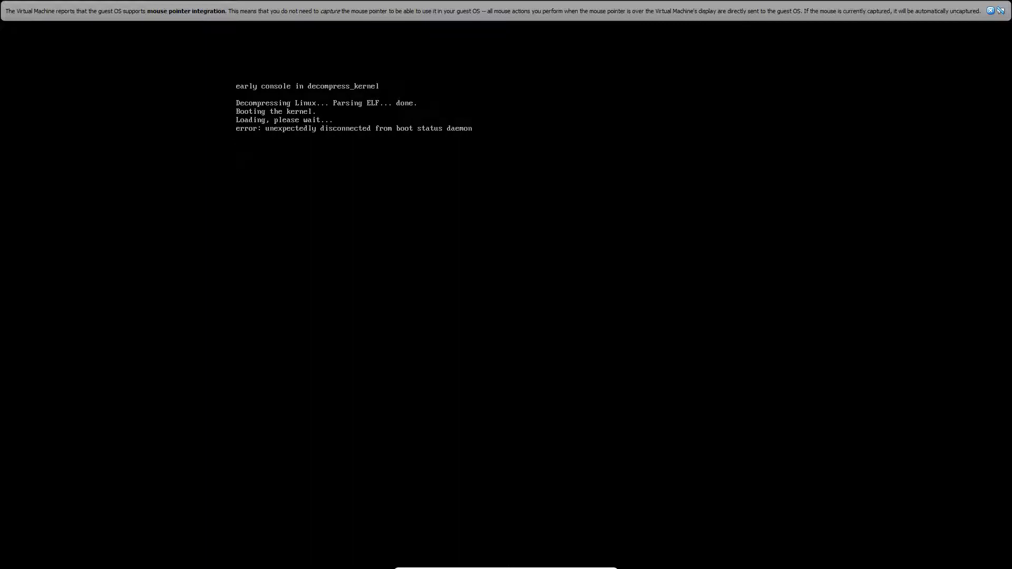
click(990, 11)
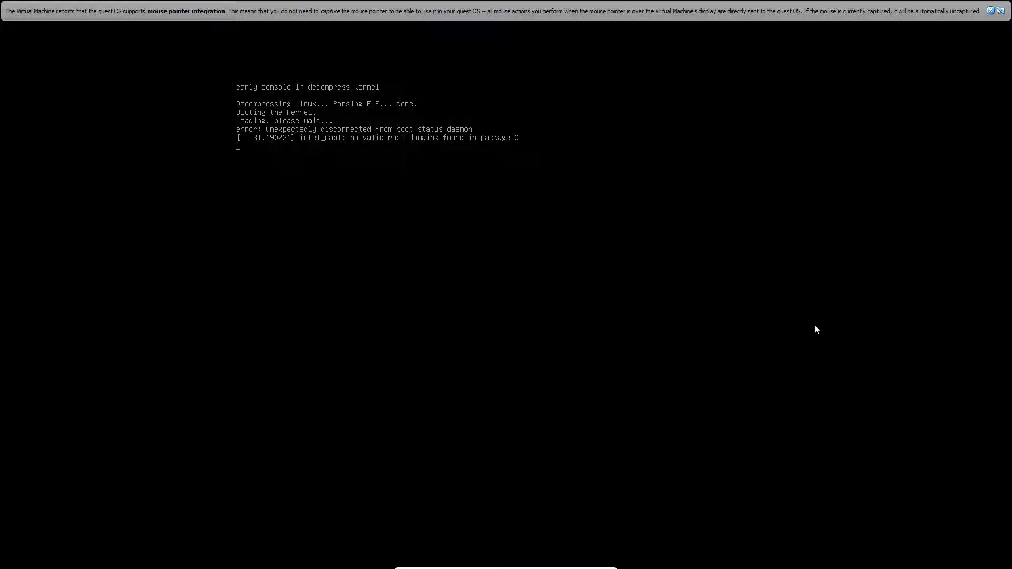
click(991, 13)
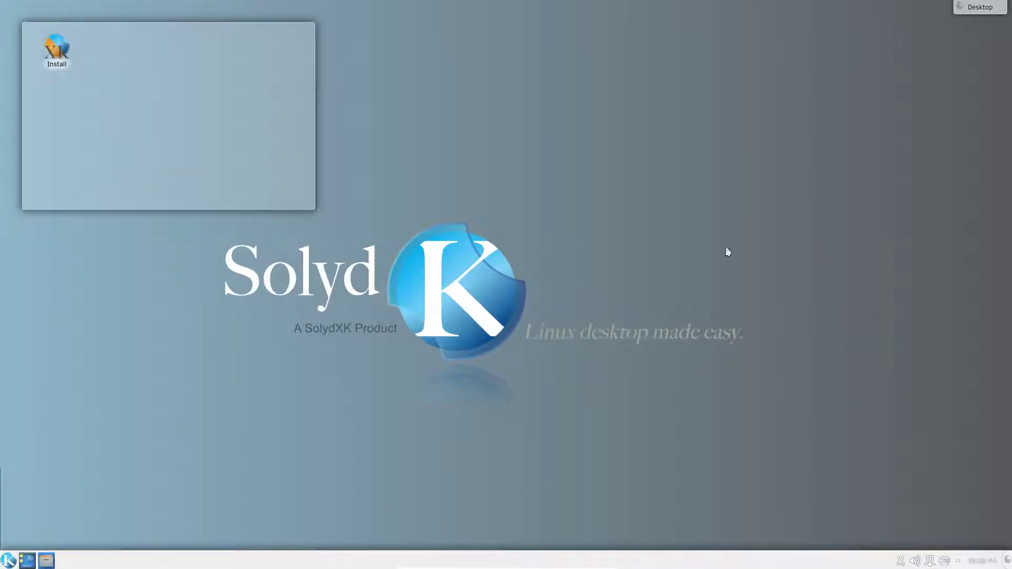
- Launch the SolydK installer, accept English (United States), set the timezone to America/Los_Angeles, and keep the English (US) keyboard layout
click(53, 46)
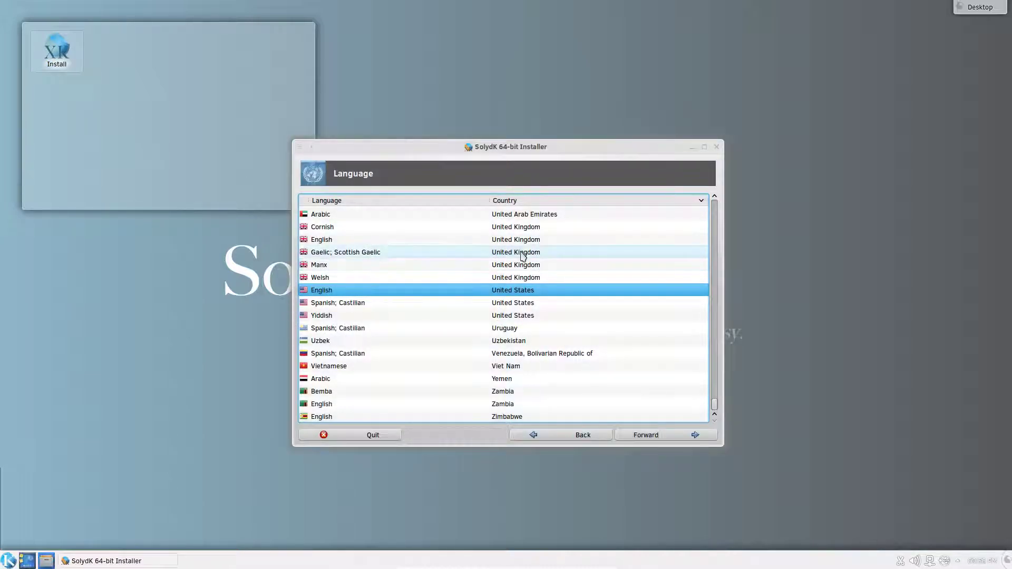
click(630, 436)
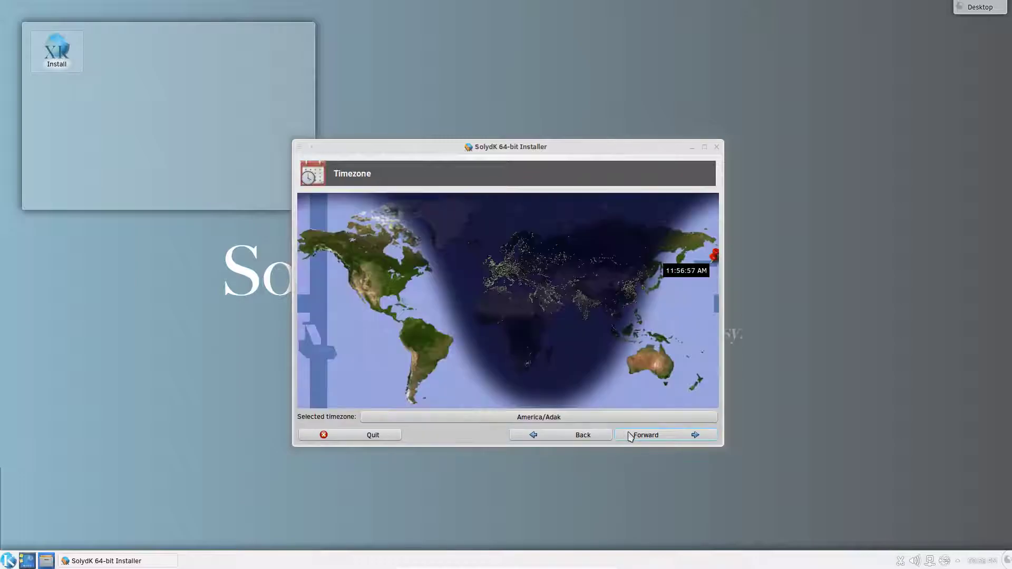
click(354, 288)
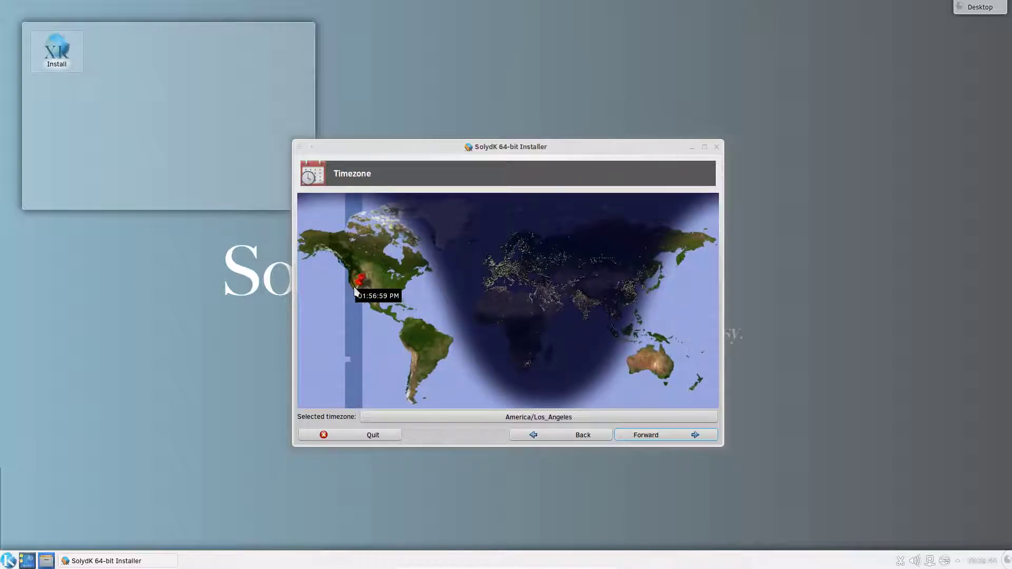
click(633, 442)
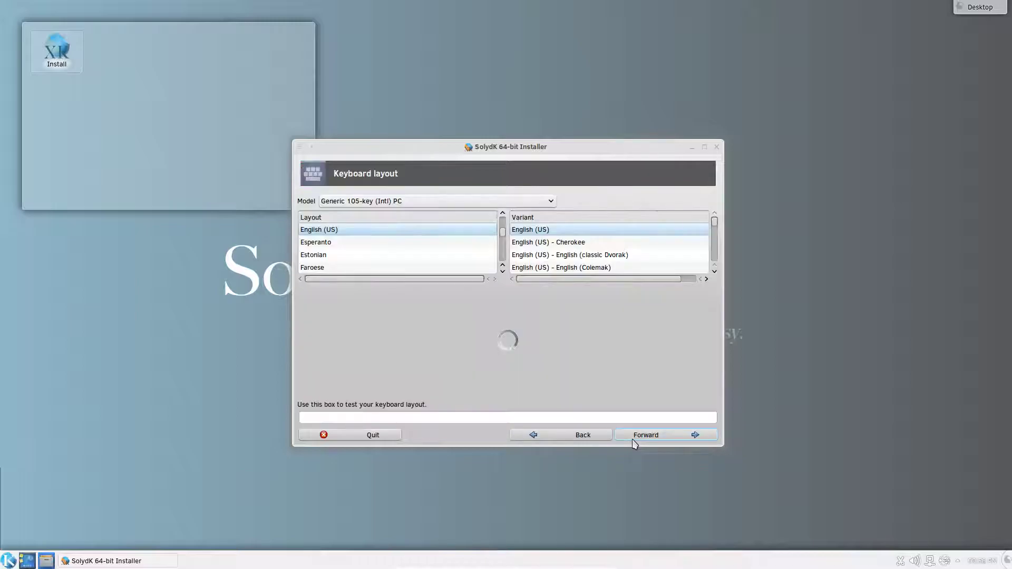
click(634, 442)
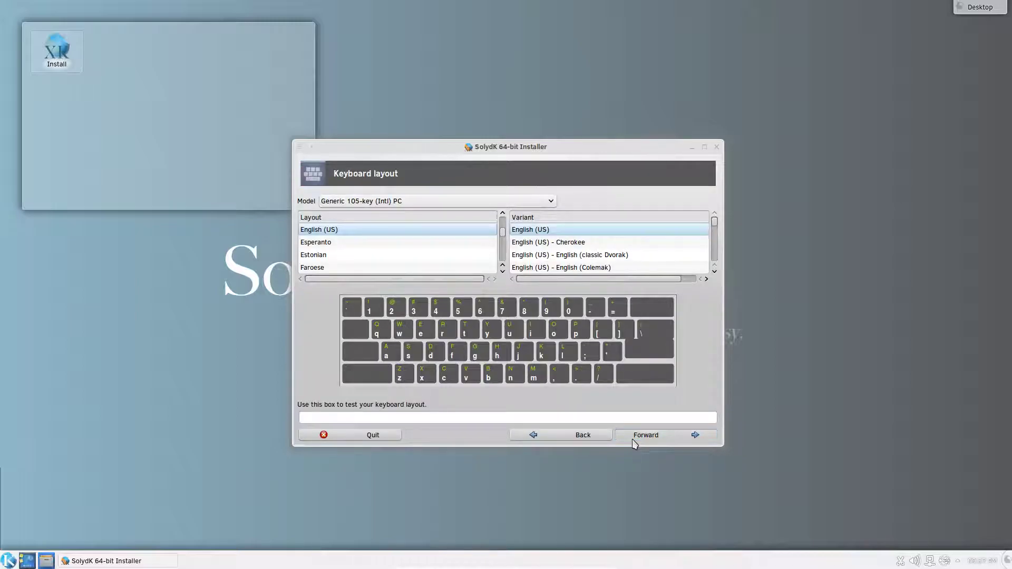
- Enter the user's full name and fill in the account password and its confirmation on the user info page
click(527, 218)
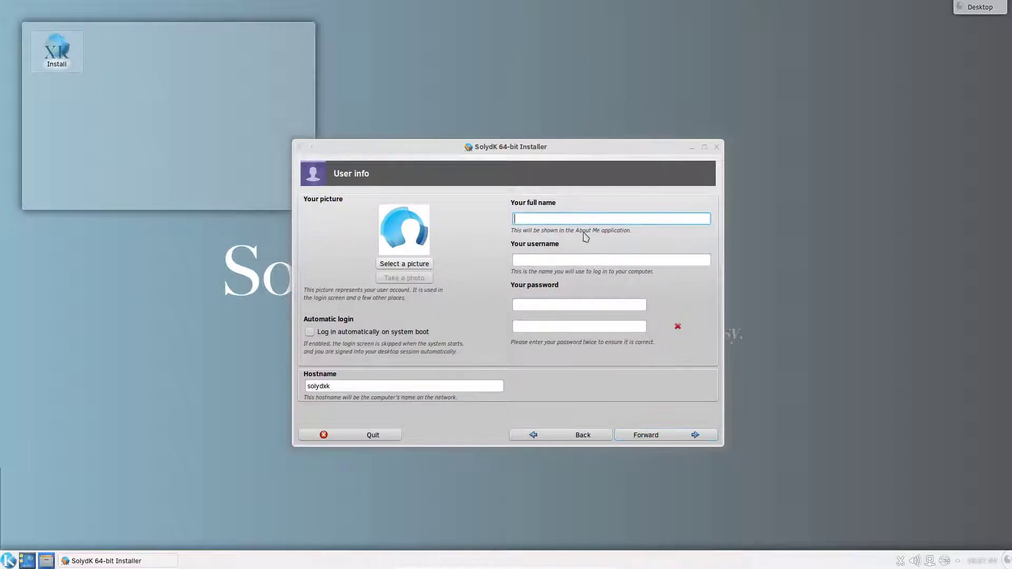
text(Joe)
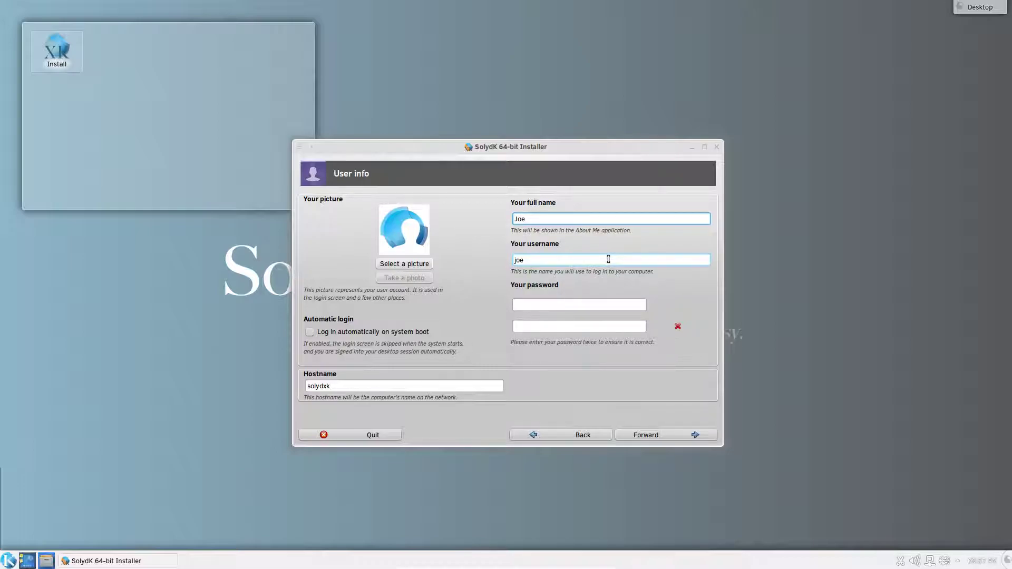
click(571, 304)
text(••••••••••)
key(Tab)
text(••••••••••)
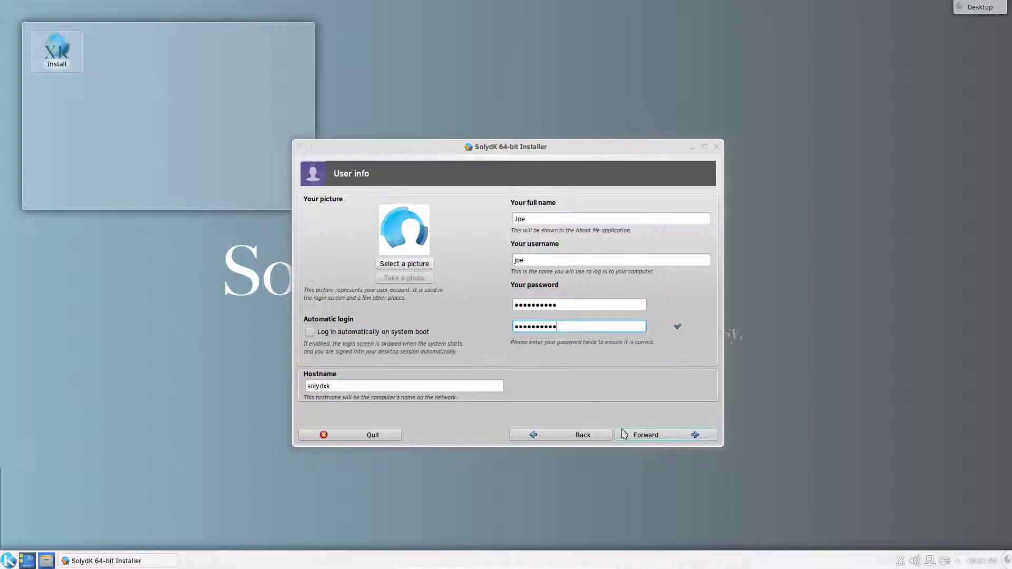
- Replace the default hostname with crios
drag(372, 387, 192, 376)
text(cri)
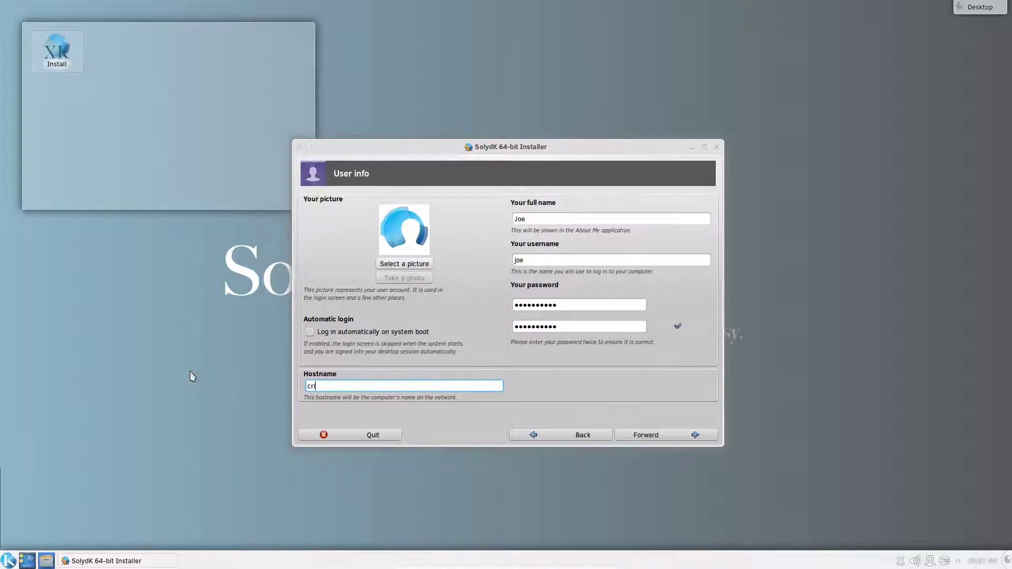
text(os)
- Try to use the capitalized hostname Crios, and restore the lowercase crios
key(Left)
key(Left)
key(BackSpace)
text(C)
click(660, 433)
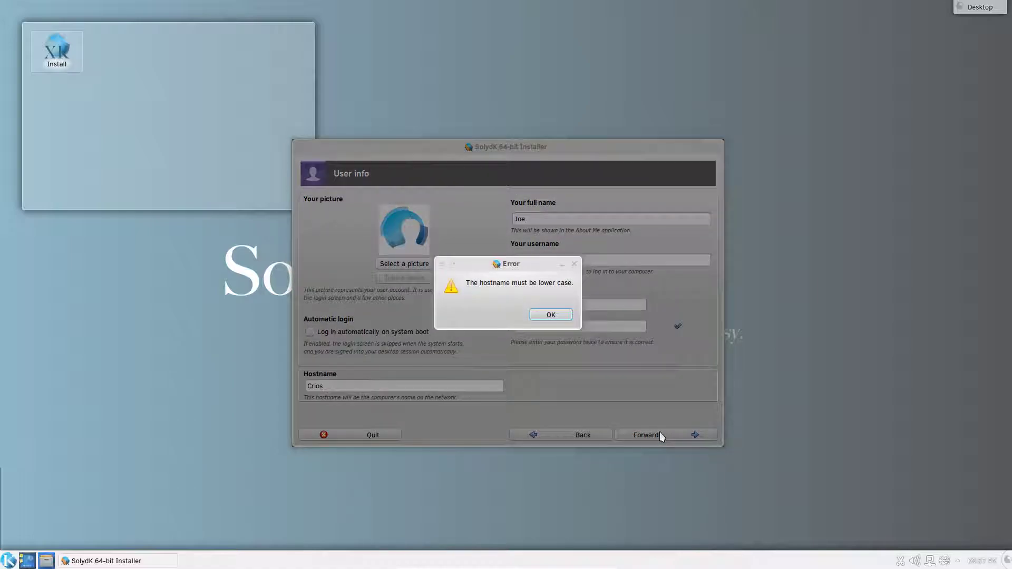
click(543, 316)
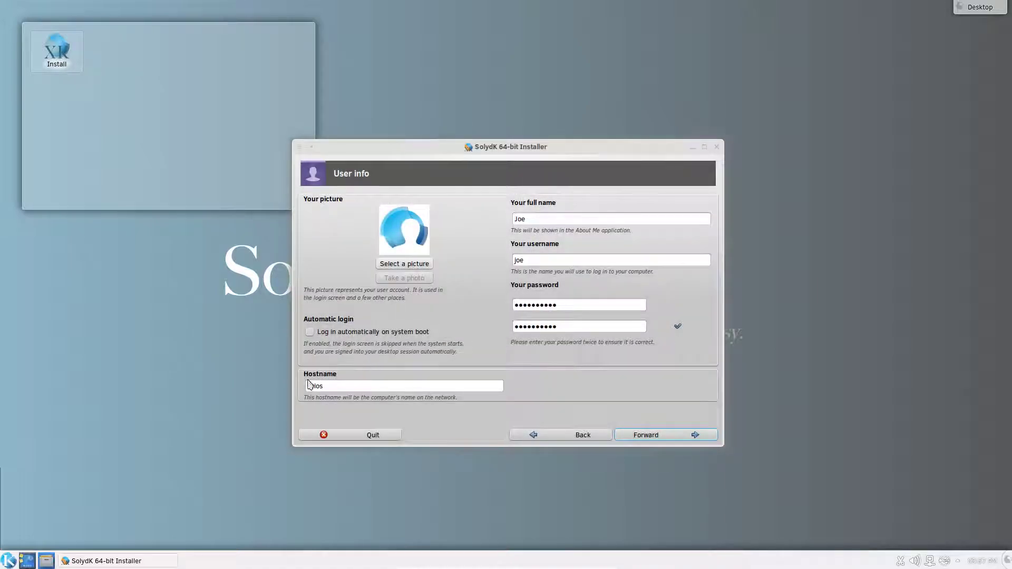
key(BackSpace)
text(c)
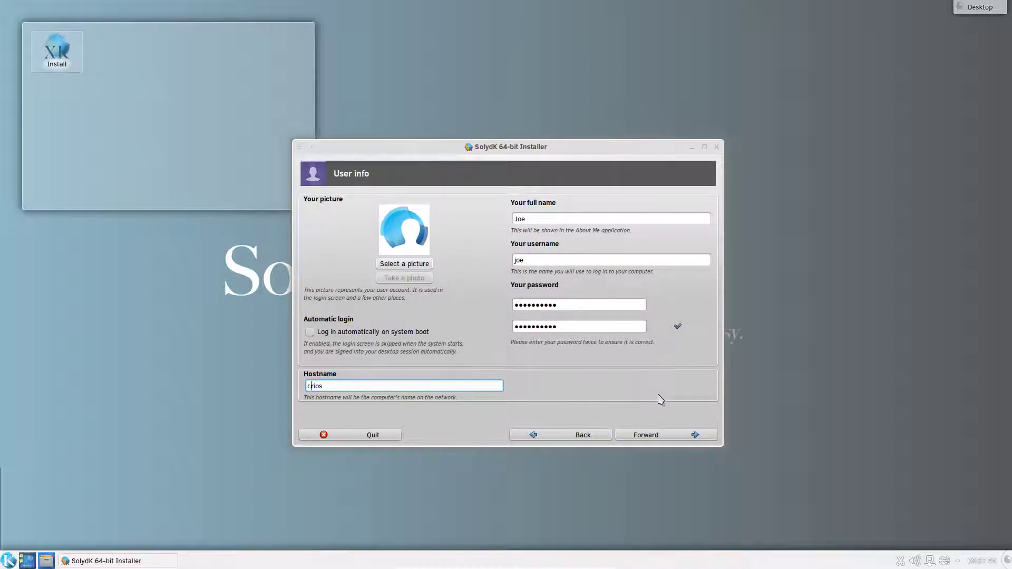
- Submit the user info and let the installer erase and partition the 32GB VBOX HARDDISK automatically, accepting the proposed layout
click(663, 439)
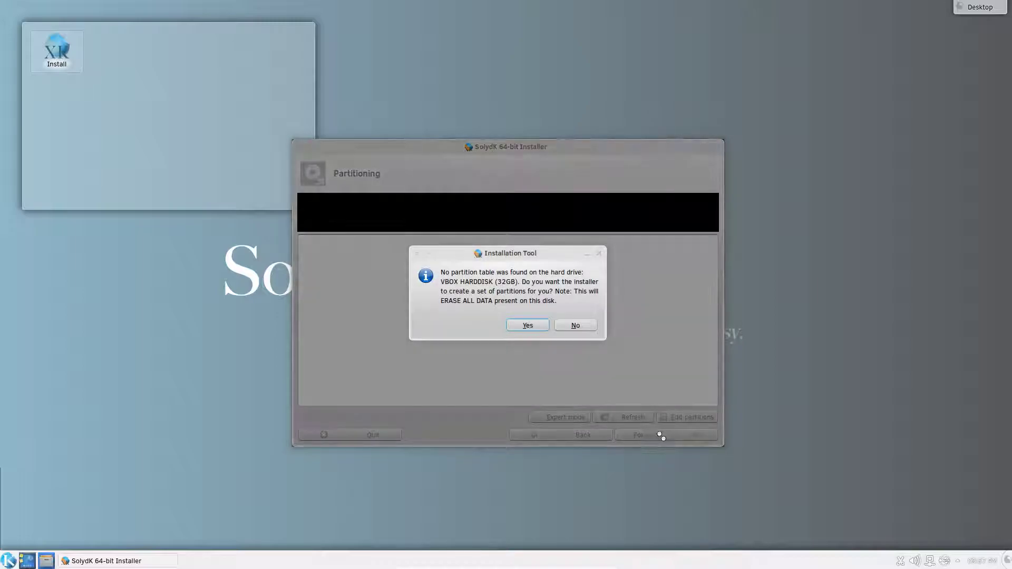
click(532, 326)
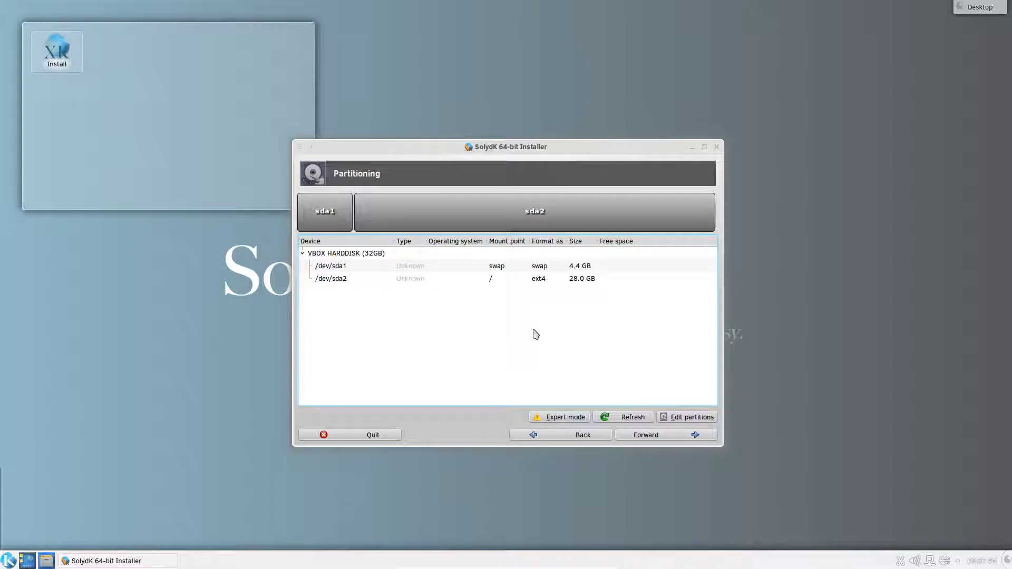
click(667, 437)
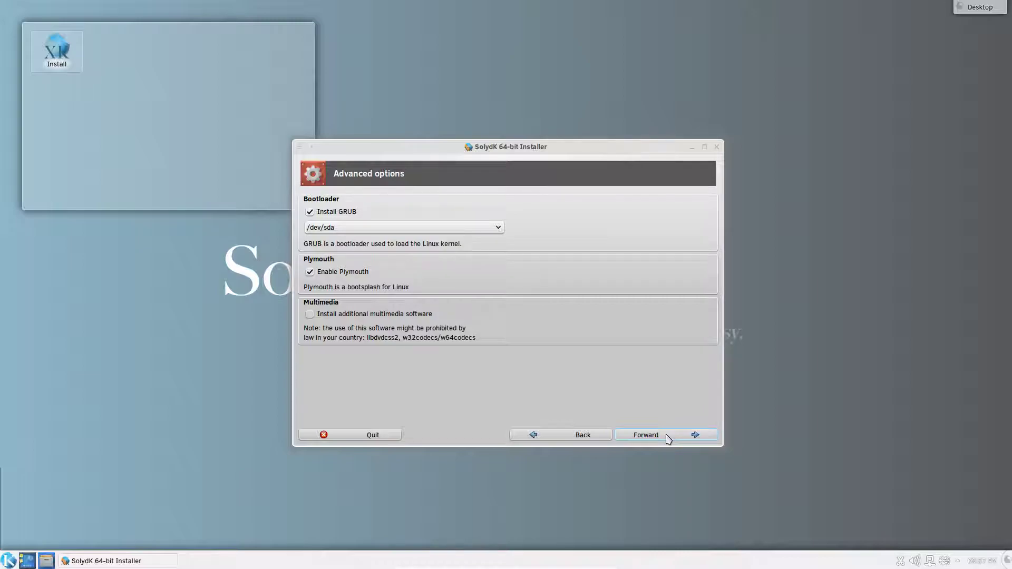
- Enable installing additional multimedia software, keep GRUB on /dev/sda and Plymouth enabled, and start the installation
click(310, 315)
click(644, 435)
click(645, 435)
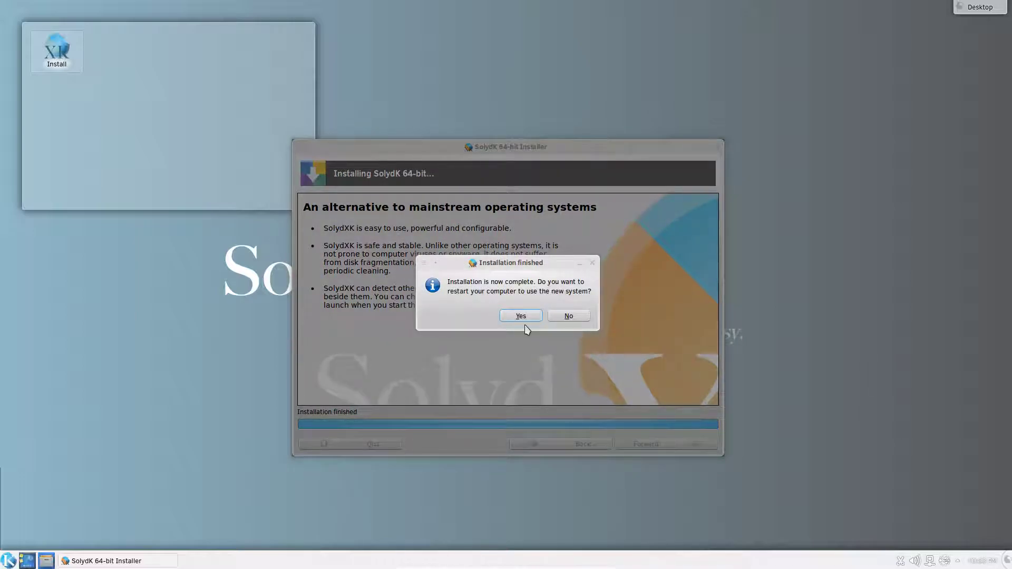
- Restart the machine into the newly installed system and dismiss the mouse pointer integration notice
click(525, 318)
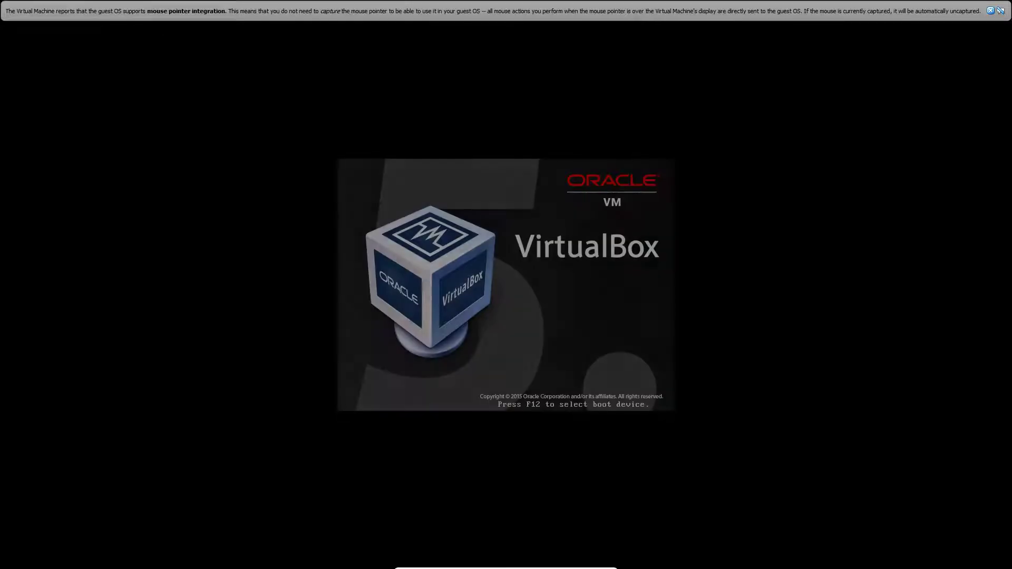
click(990, 12)
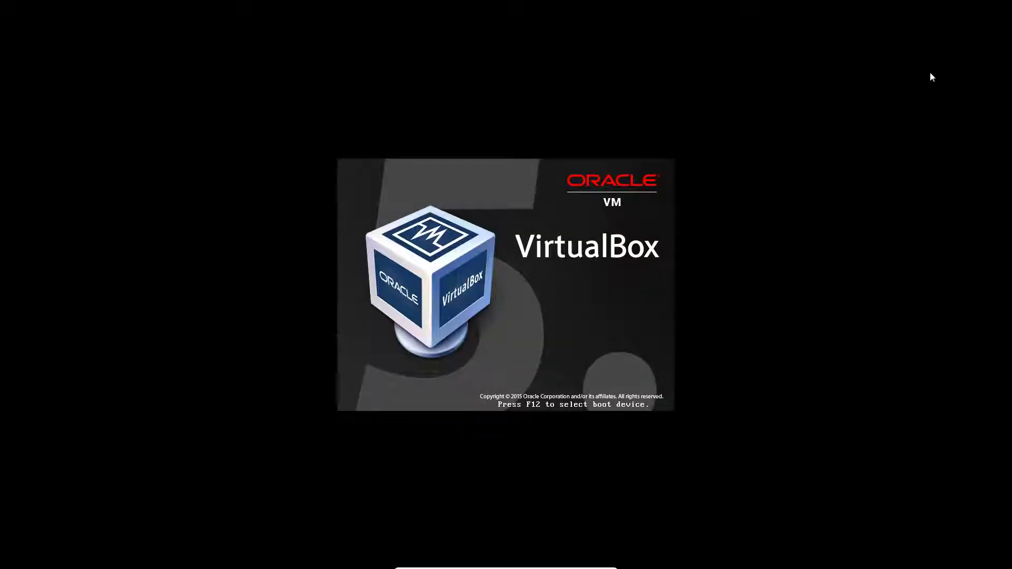